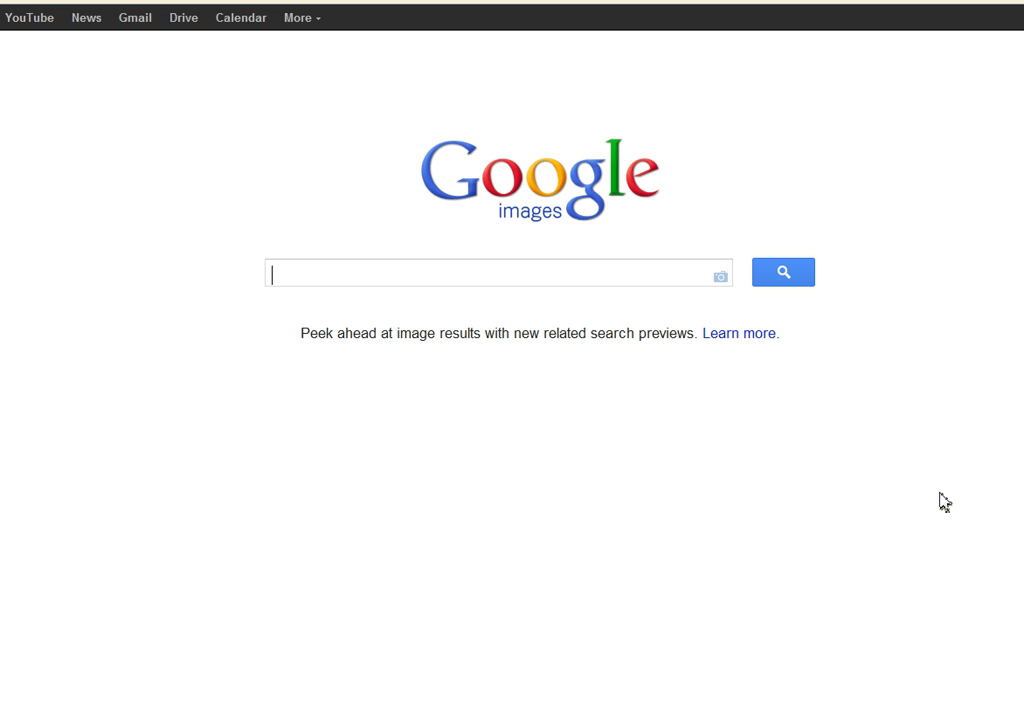
Search Google Images for "wheelchair"
{"action": "type", "text": "wheelc"}
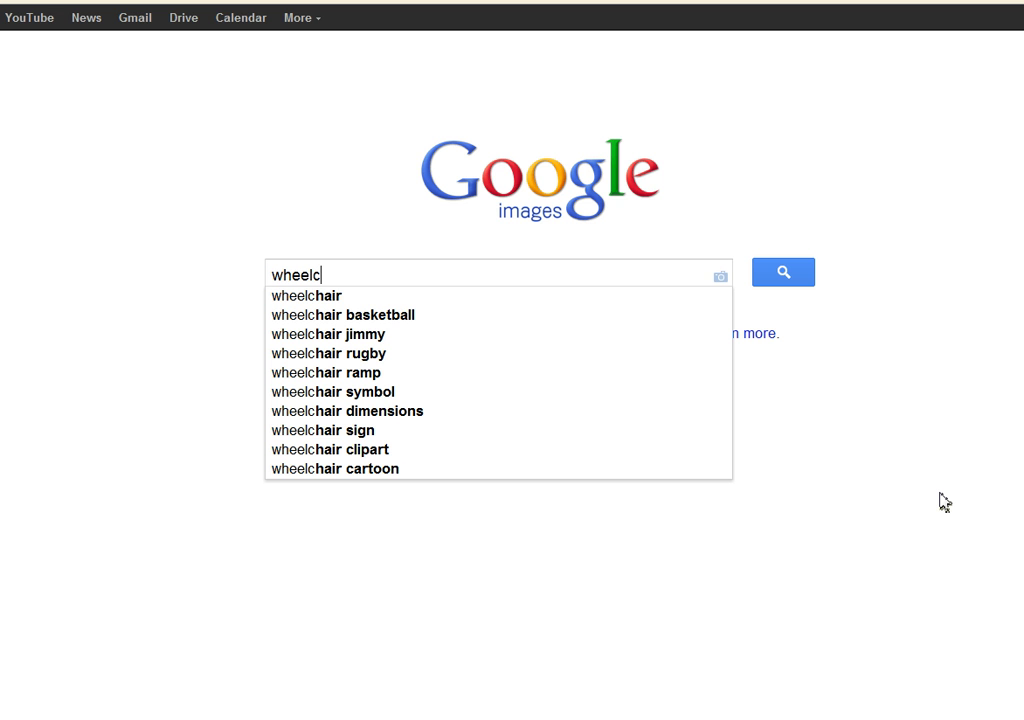
{"action": "left_click", "coordinate": [278, 297]}
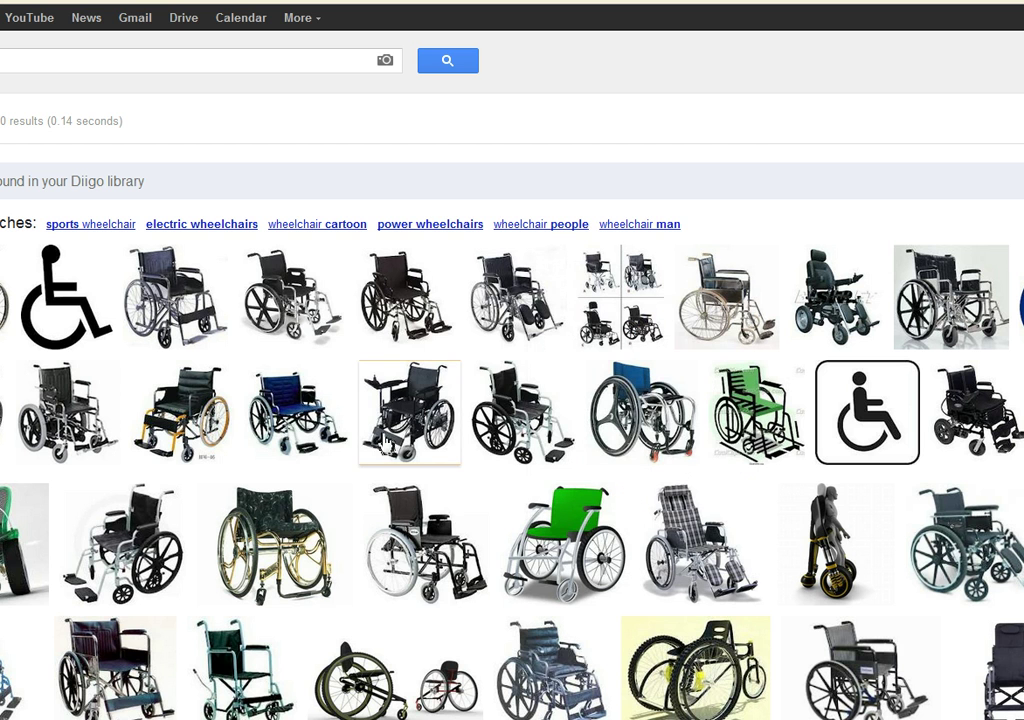
Browse the wheelchair image results and preview a few of them, including the blue wheelchair symbol, for source and size details
{"action": "mouse_move", "coordinate": [420, 395]}
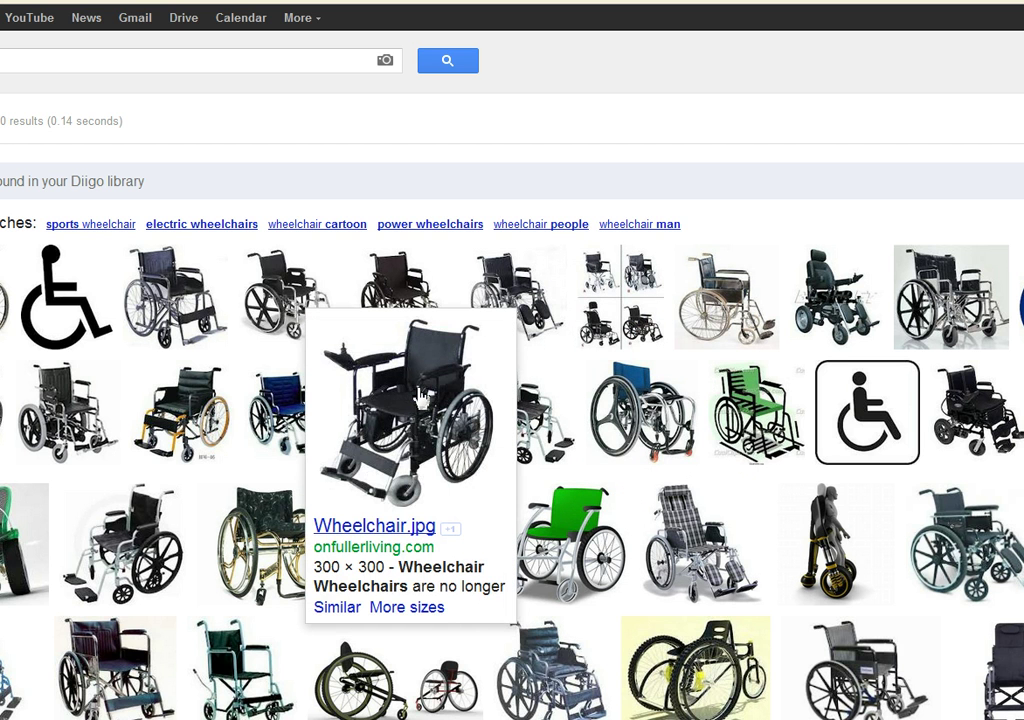
{"action": "mouse_move", "coordinate": [690, 325]}
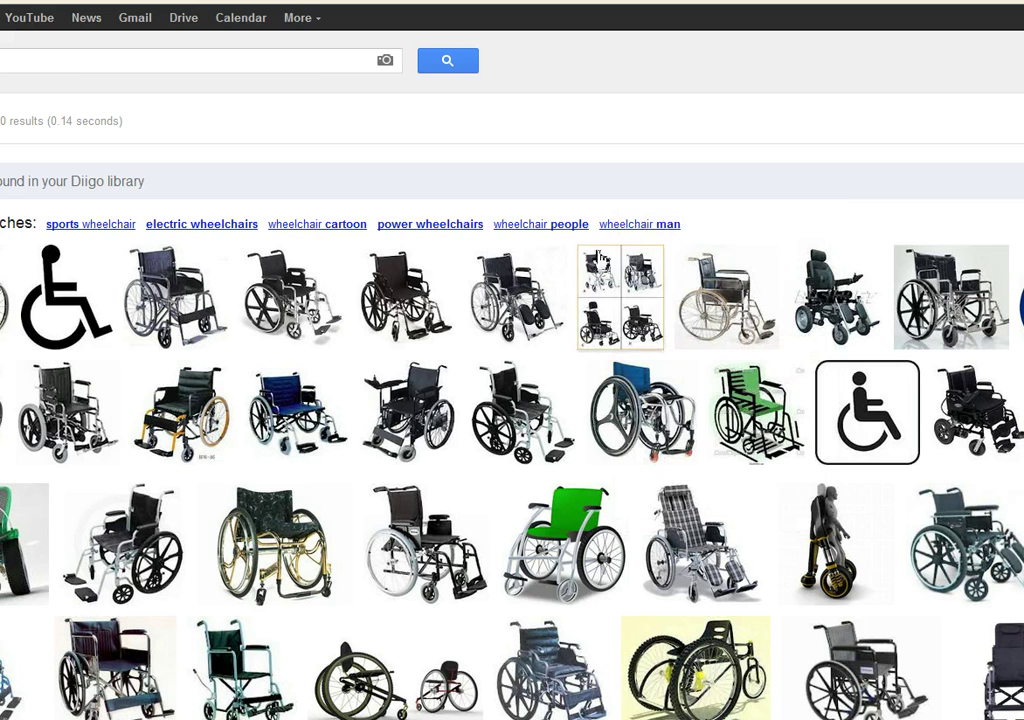
{"action": "mouse_move", "coordinate": [549, 240]}
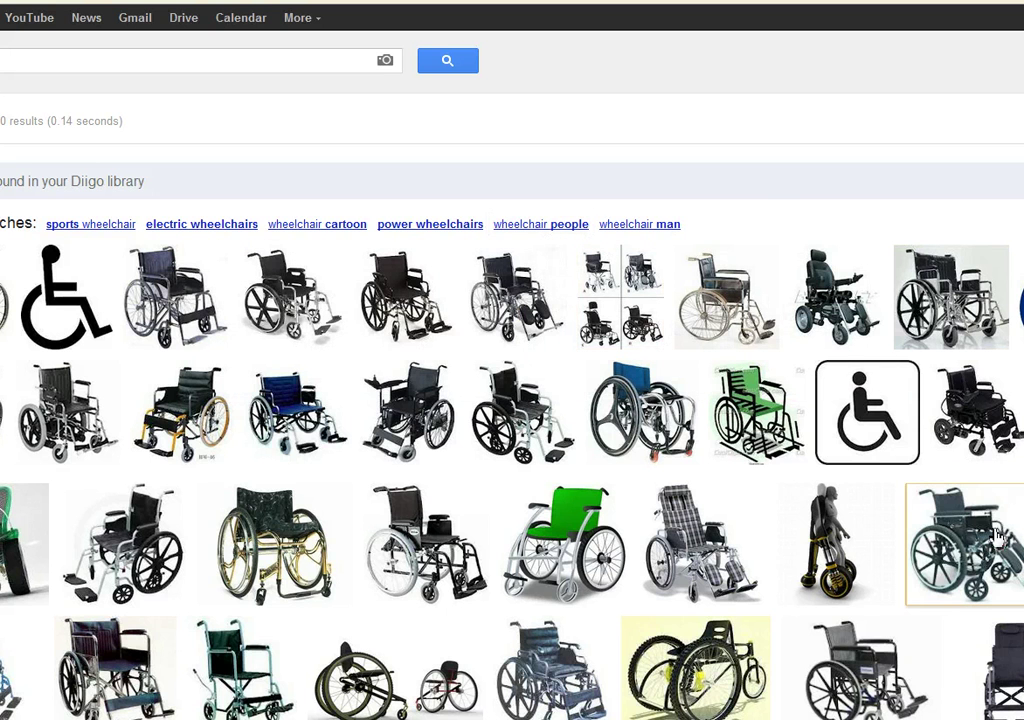
{"action": "mouse_move", "coordinate": [835, 420]}
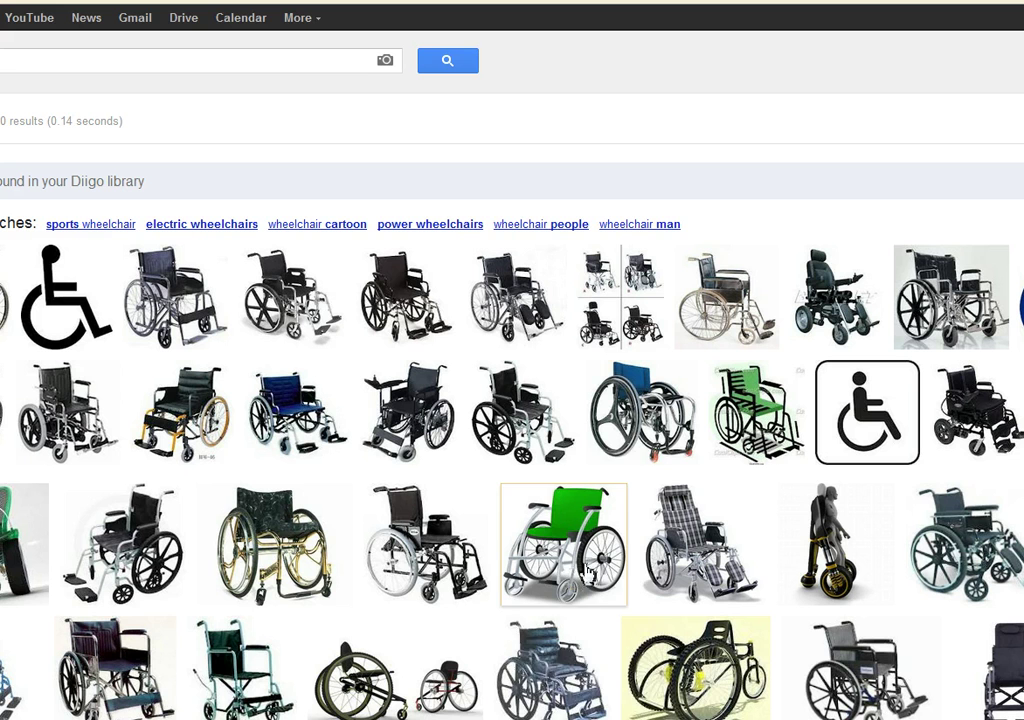
{"action": "mouse_move", "coordinate": [565, 578]}
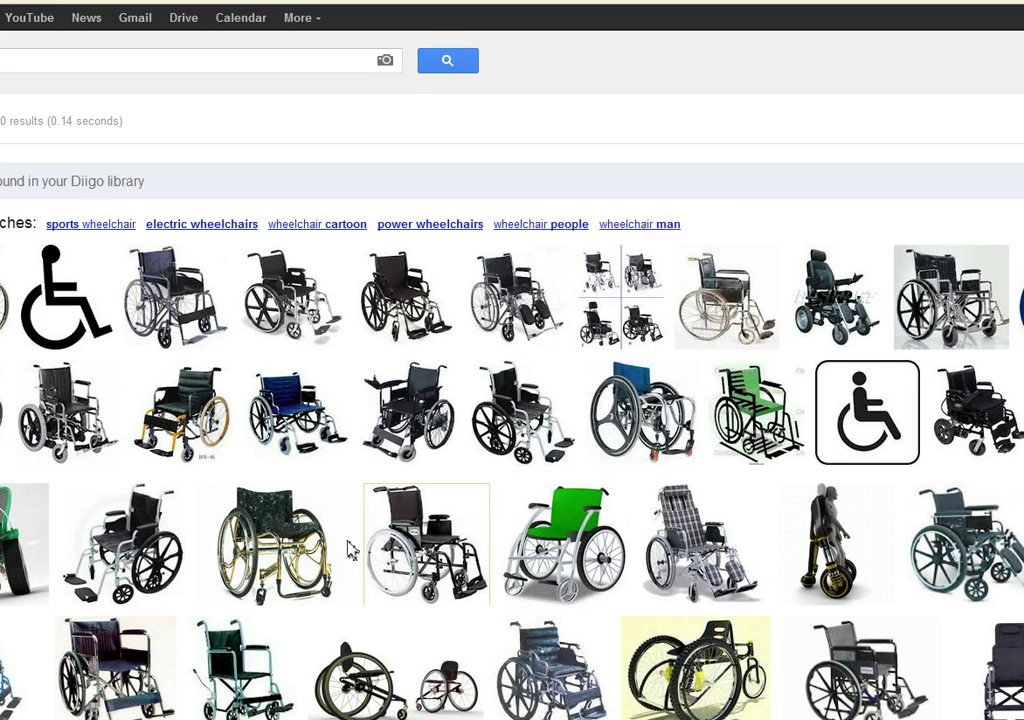
{"action": "scroll", "coordinate": [350, 548], "scroll_direction": "down", "scroll_amount": 1}
{"action": "mouse_move", "coordinate": [240, 610]}
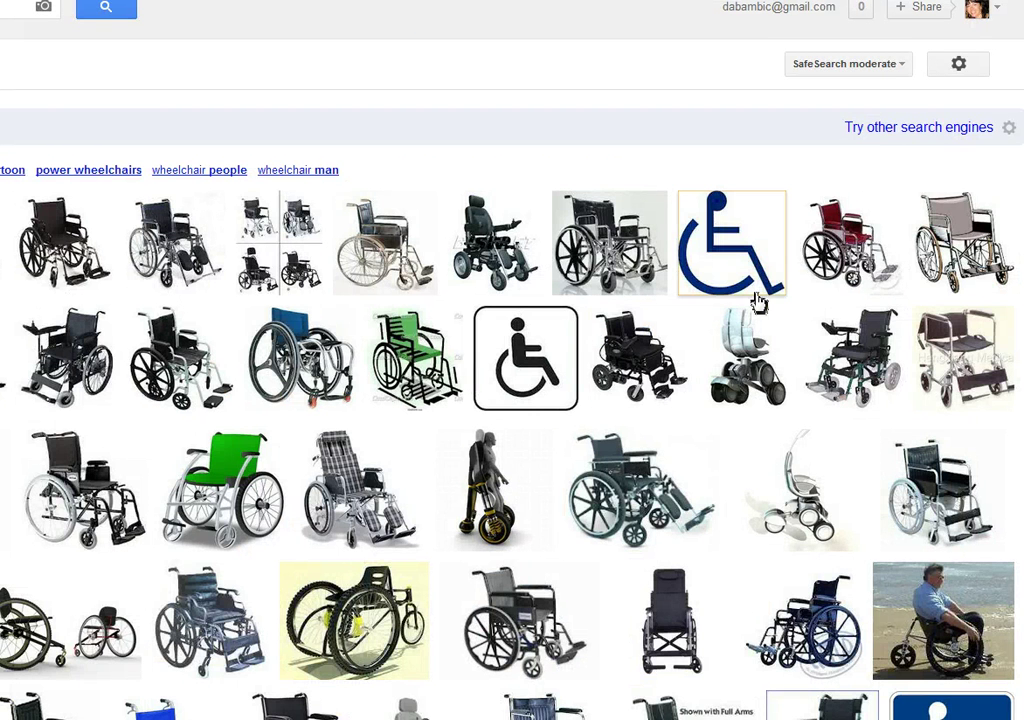
{"action": "mouse_move", "coordinate": [803, 221]}
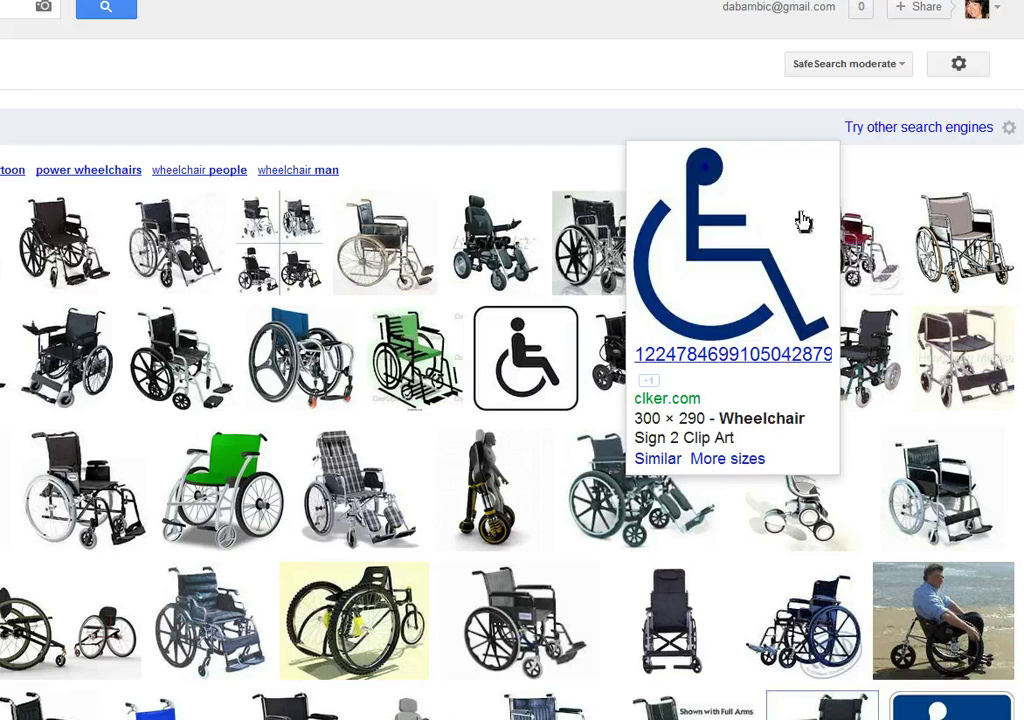
Open the Advanced Image Search form for the wheelchair query and review its keyword fields
{"action": "left_click", "coordinate": [960, 66]}
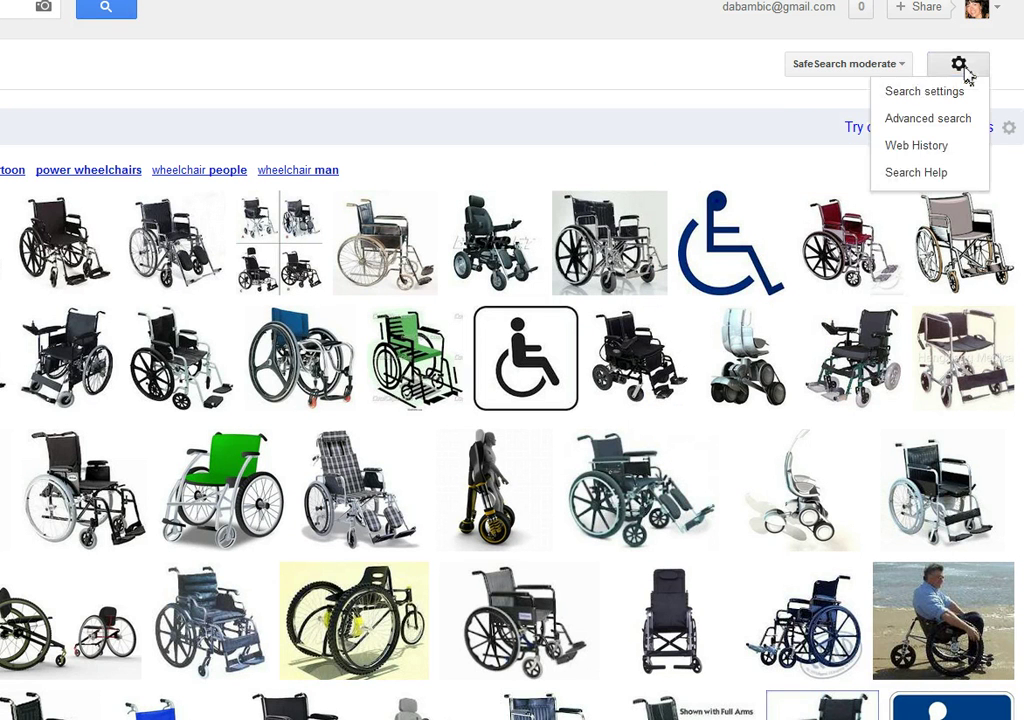
{"action": "left_click", "coordinate": [948, 121]}
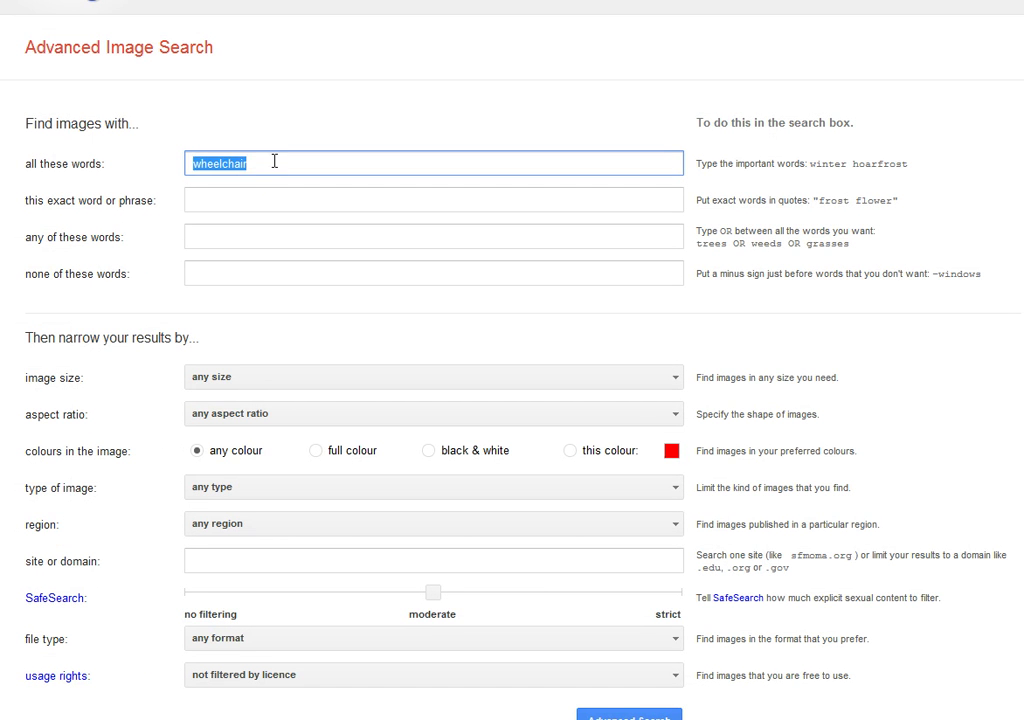
{"action": "left_click", "coordinate": [274, 161]}
{"action": "key", "text": "Home"}
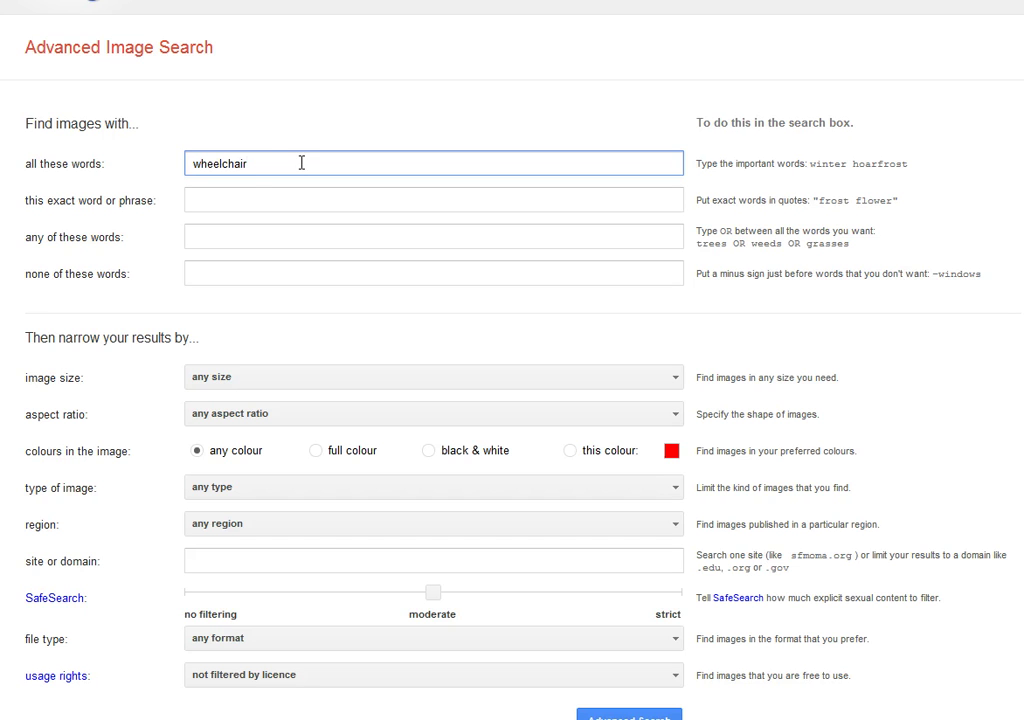
{"action": "left_click", "coordinate": [215, 198]}
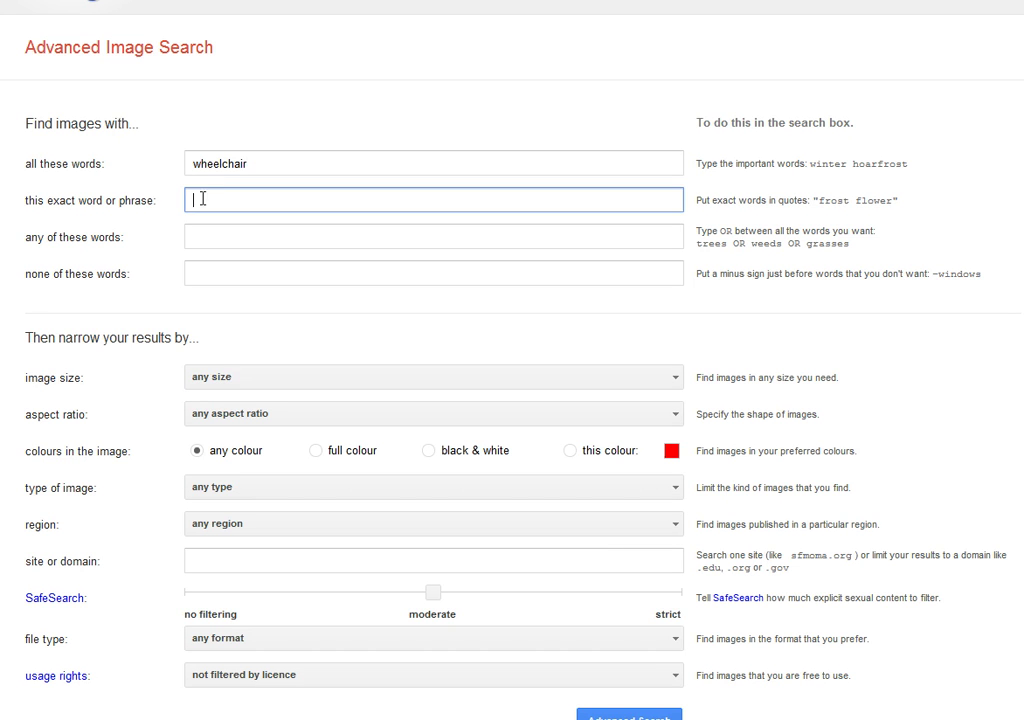
{"action": "left_click", "coordinate": [209, 237]}
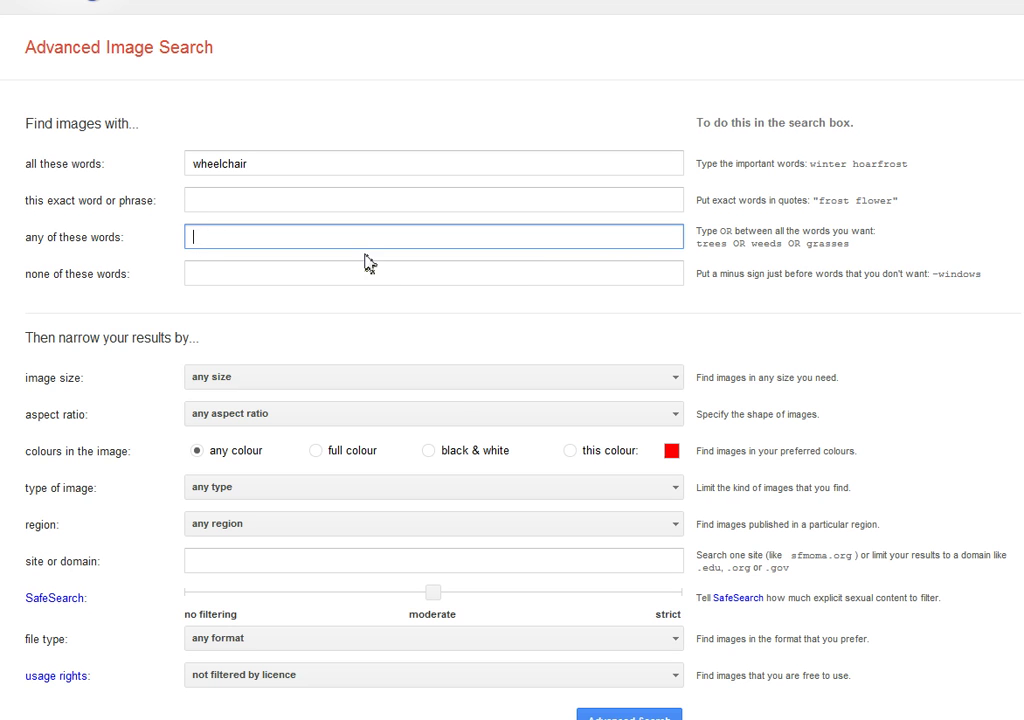
Filter the wheelchair image search to usage rights "free to use or share" and run the advanced search
{"action": "scroll", "coordinate": [553, 497], "scroll_direction": "down", "scroll_amount": 1}
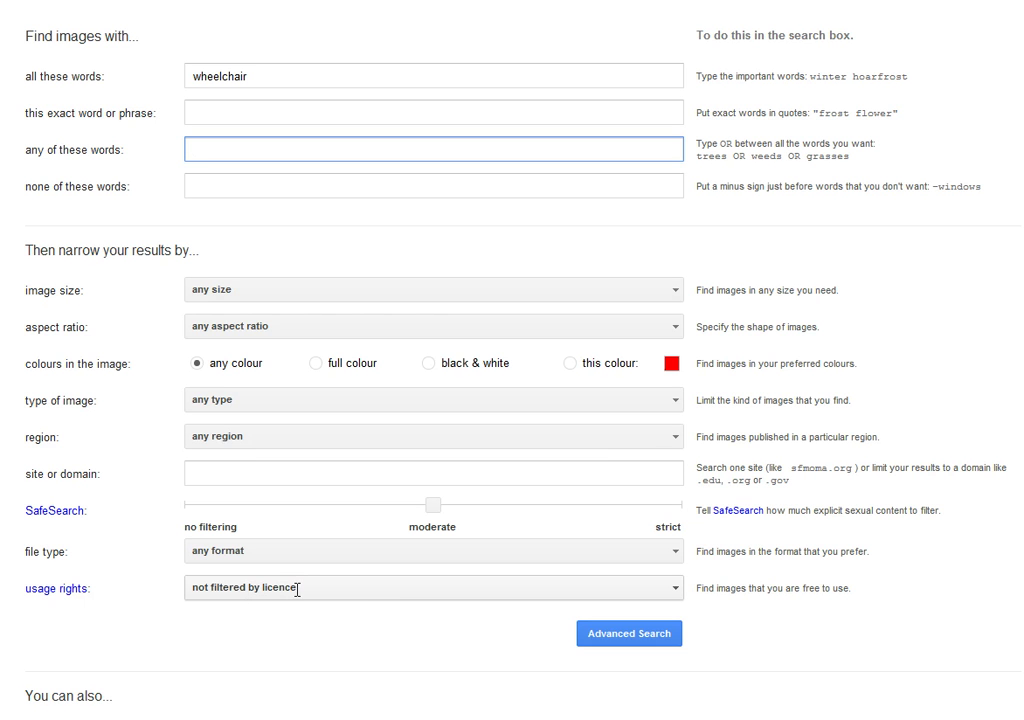
{"action": "left_click", "coordinate": [675, 590]}
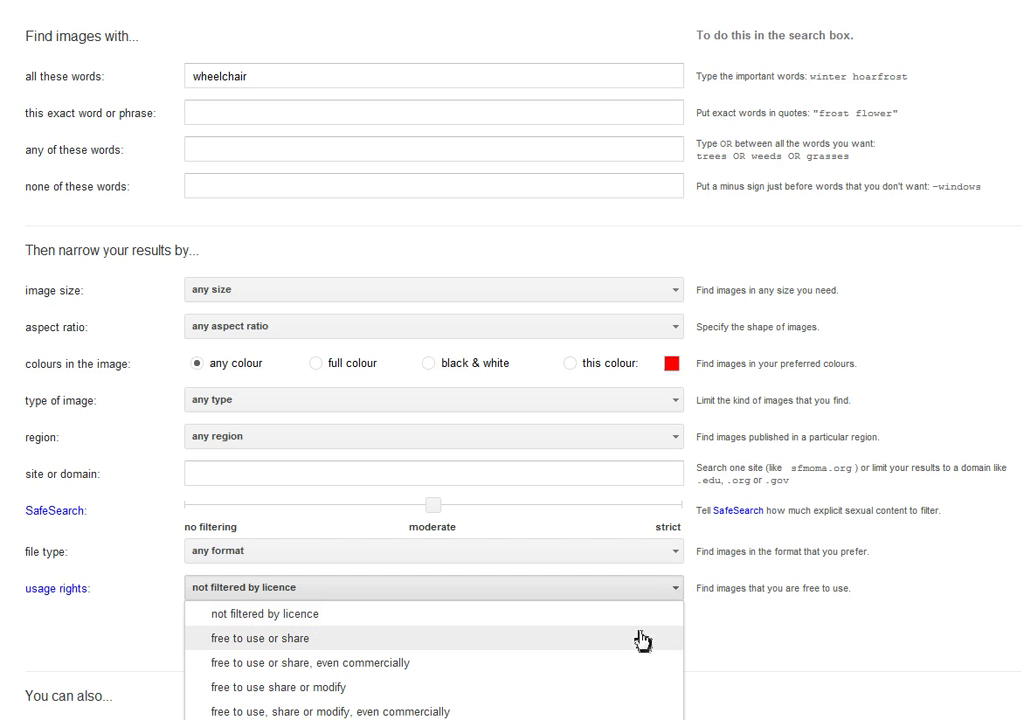
{"action": "left_click", "coordinate": [270, 640]}
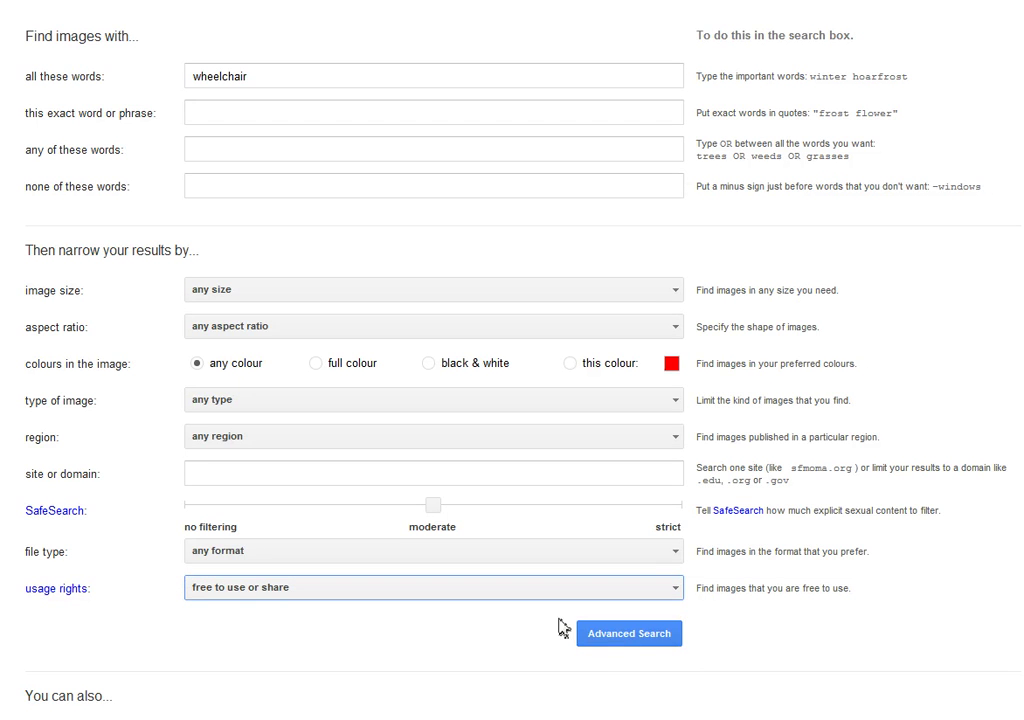
{"action": "left_click", "coordinate": [618, 640]}
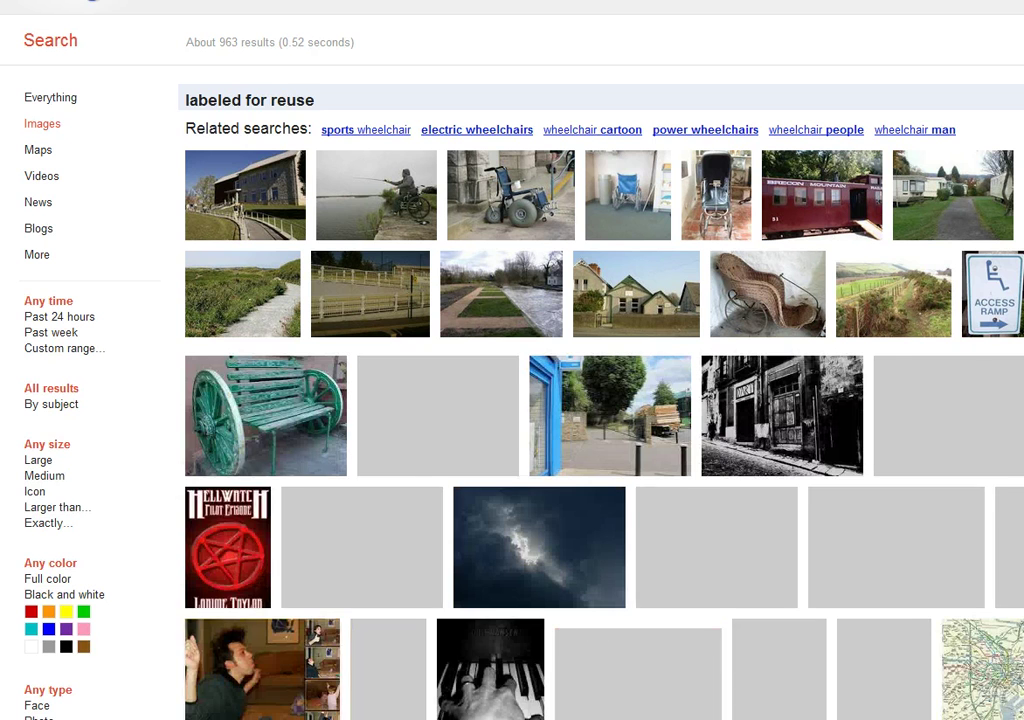
Preview the reuse-labelled wheelchair results and open the Access Ramp sign image from flickr.com
{"action": "mouse_move", "coordinate": [262, 690]}
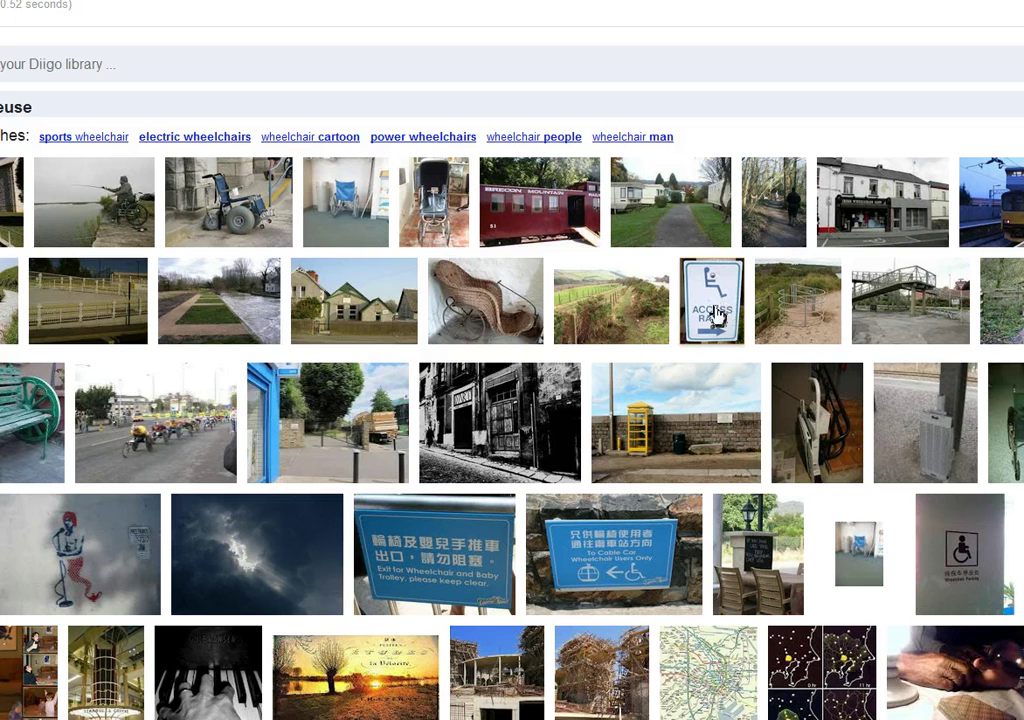
{"action": "mouse_move", "coordinate": [228, 218]}
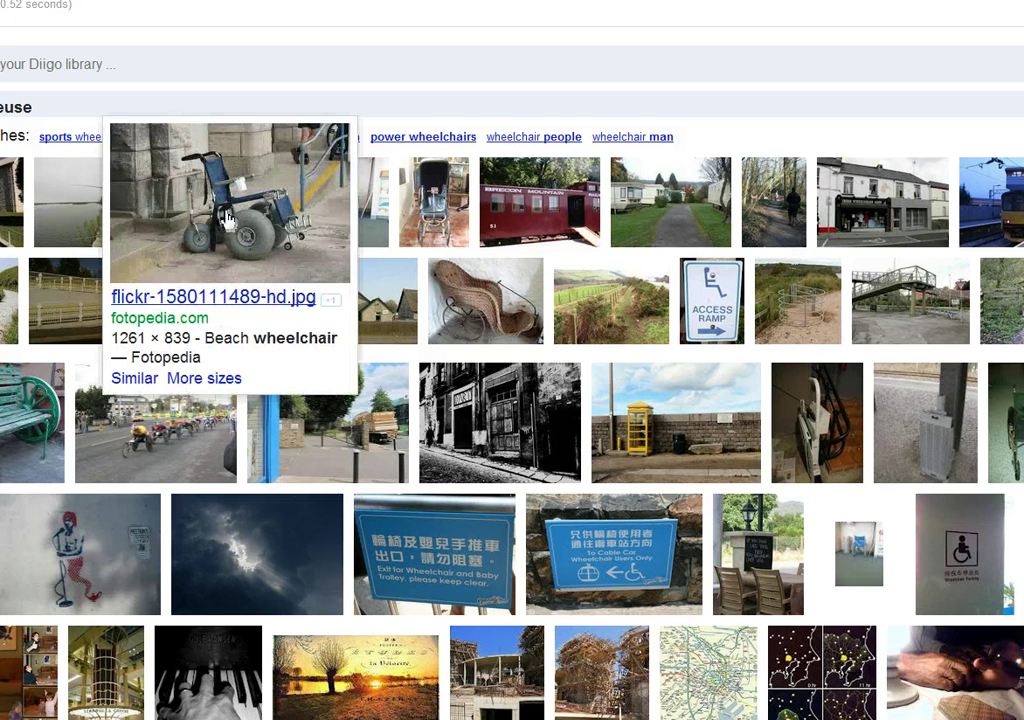
{"action": "mouse_move", "coordinate": [488, 305]}
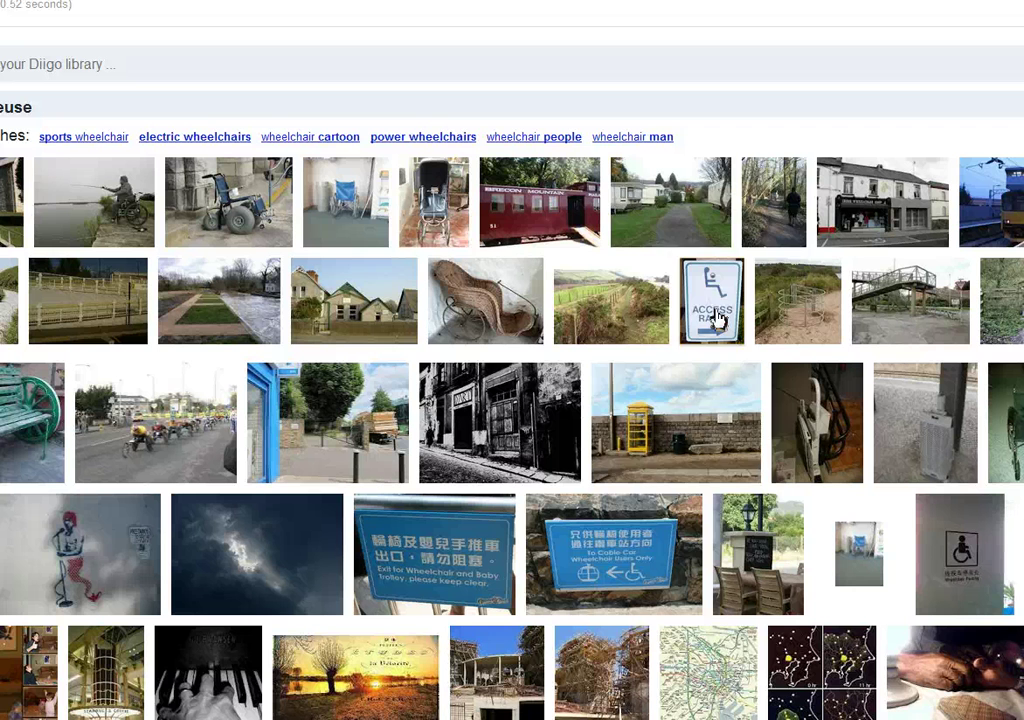
{"action": "mouse_move", "coordinate": [716, 318]}
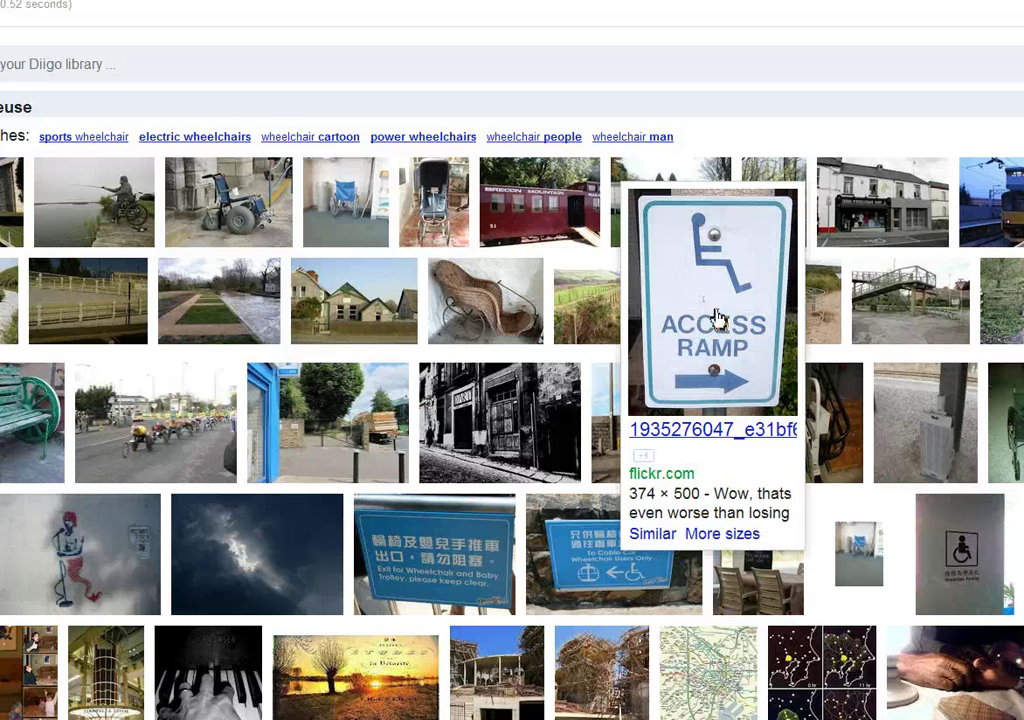
{"action": "left_click", "coordinate": [716, 318]}
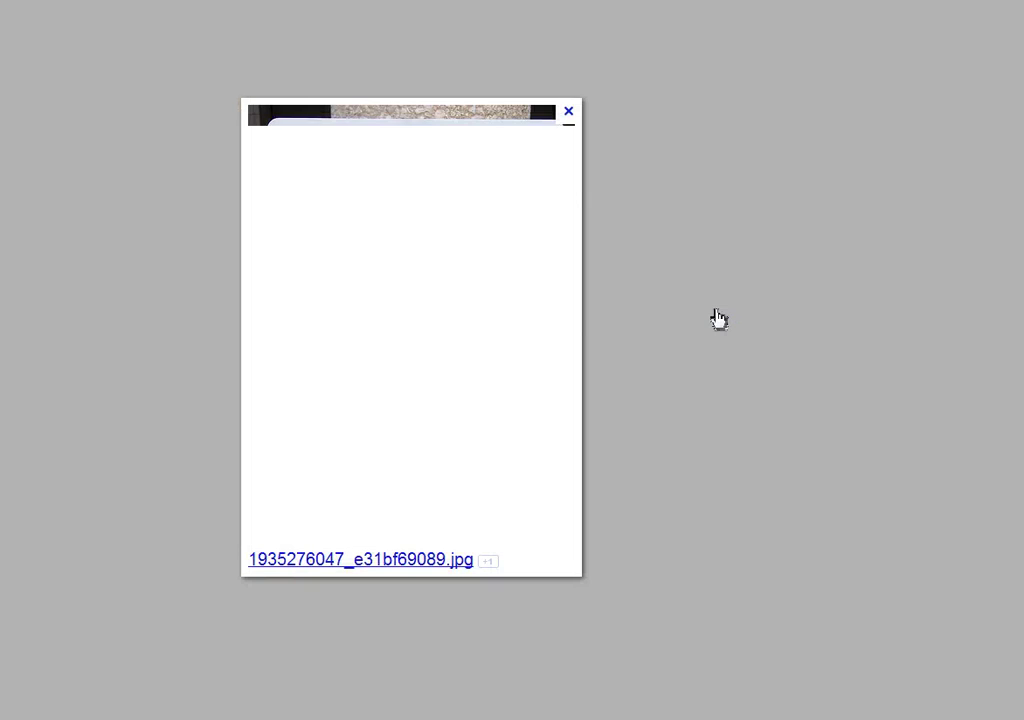
{"action": "left_click", "coordinate": [716, 318]}
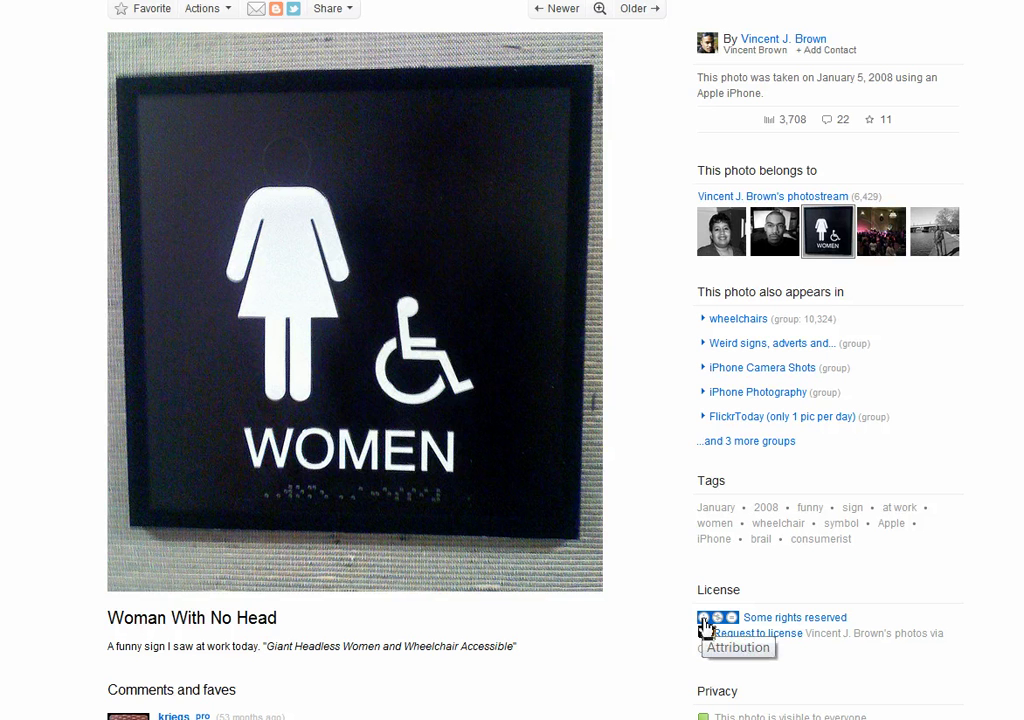
Inspect the licence conditions of the "Woman With No Head" photo, including the attribution symbol
{"action": "left_click", "coordinate": [679, 645]}
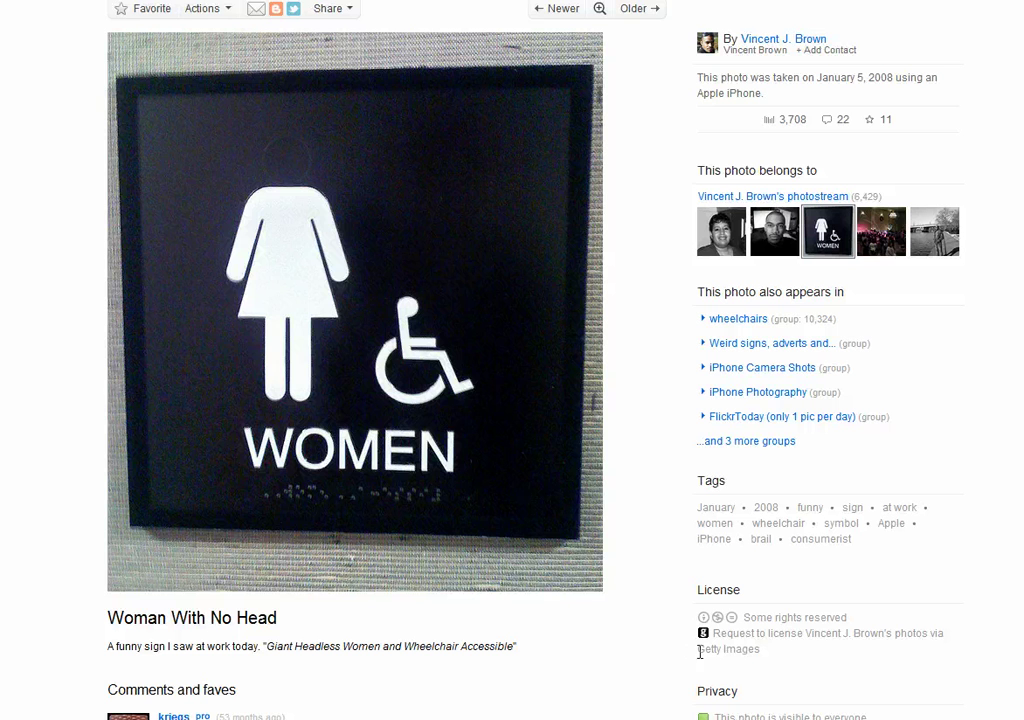
{"action": "left_click_drag", "start_coordinate": [805, 649], "coordinate": [708, 628]}
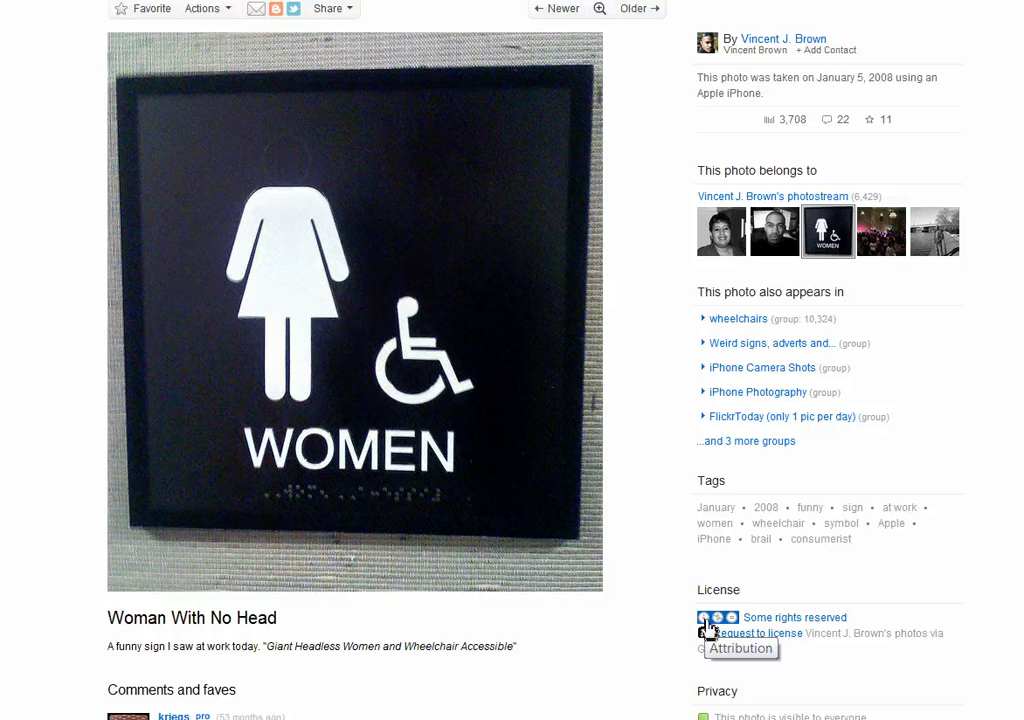
{"action": "left_click", "coordinate": [690, 624]}
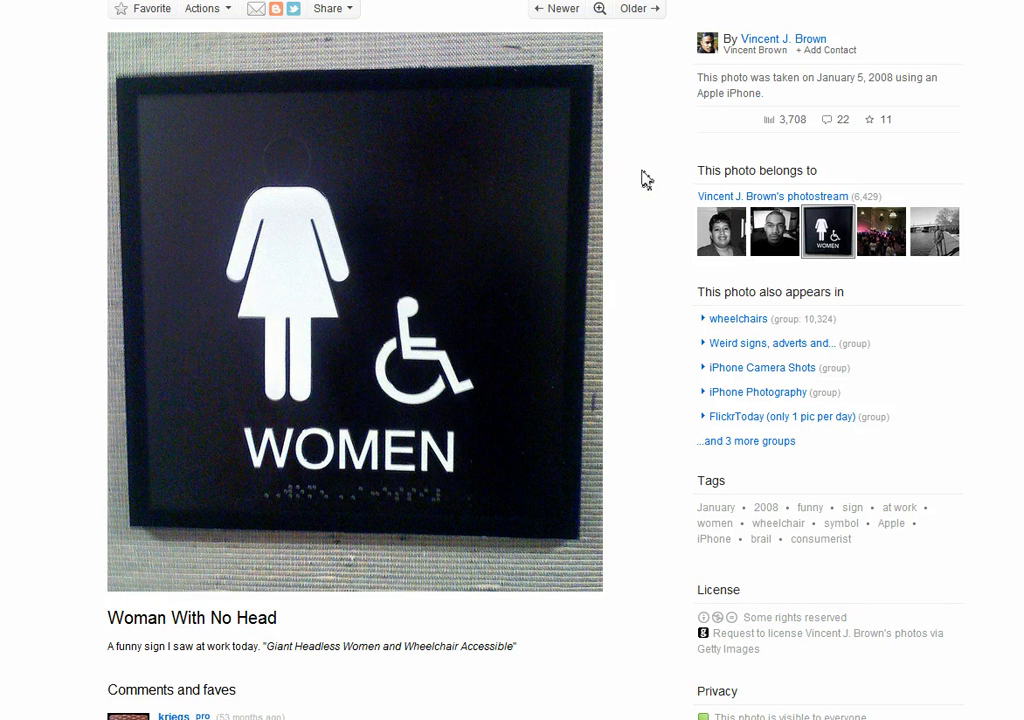
Check the photographer's name credited beside the "Woman With No Head" photo
{"action": "left_click_drag", "start_coordinate": [828, 39], "coordinate": [748, 40]}
{"action": "left_click", "coordinate": [736, 40]}
{"action": "mouse_move", "coordinate": [740, 39]}
{"action": "left_mouse_down"}
{"action": "mouse_move", "coordinate": [830, 40]}
{"action": "mouse_move", "coordinate": [745, 50]}
{"action": "left_mouse_up"}
{"action": "left_click", "coordinate": [830, 40]}
{"action": "left_click", "coordinate": [653, 63]}
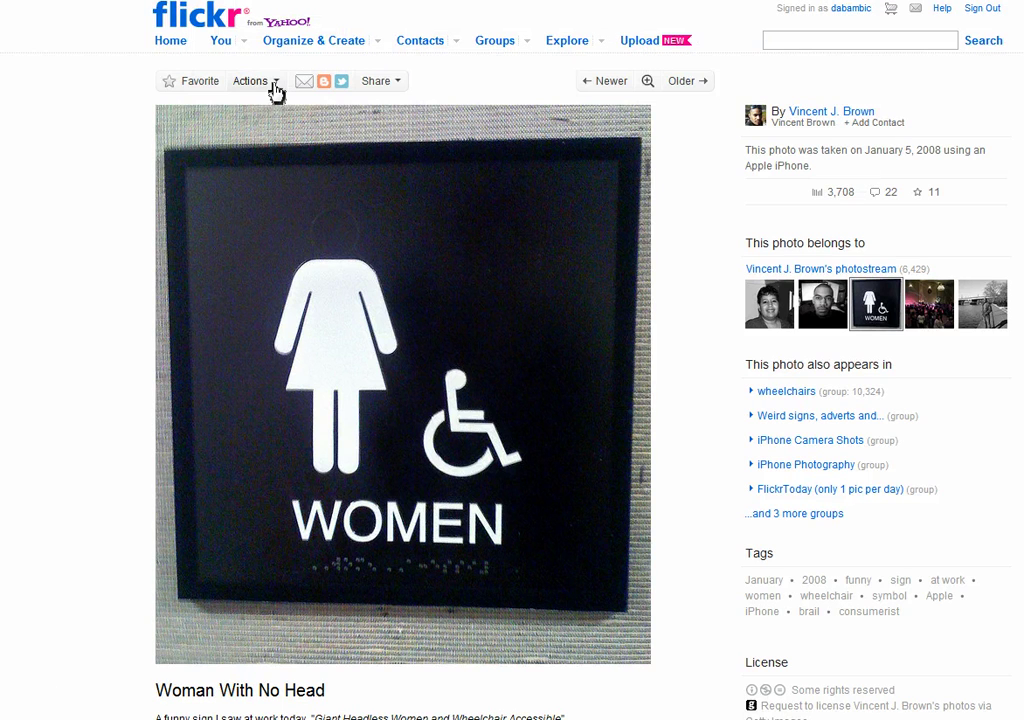
Show all available sizes of the women's restroom sign photo and display the Medium 640 version
{"action": "left_click", "coordinate": [278, 88]}
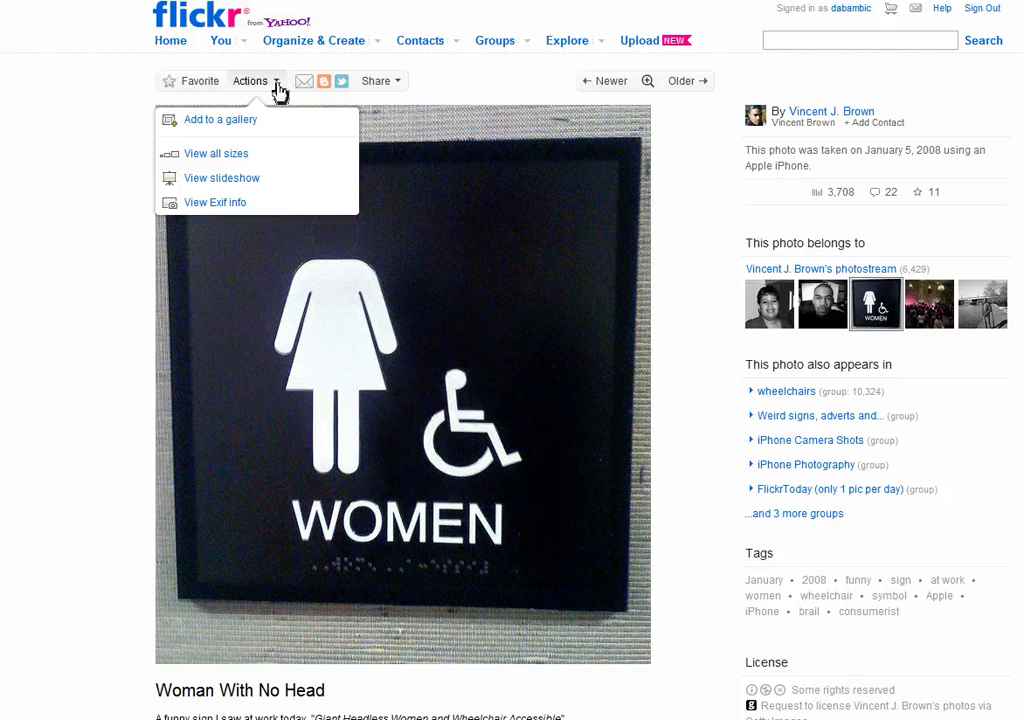
{"action": "left_click", "coordinate": [215, 163]}
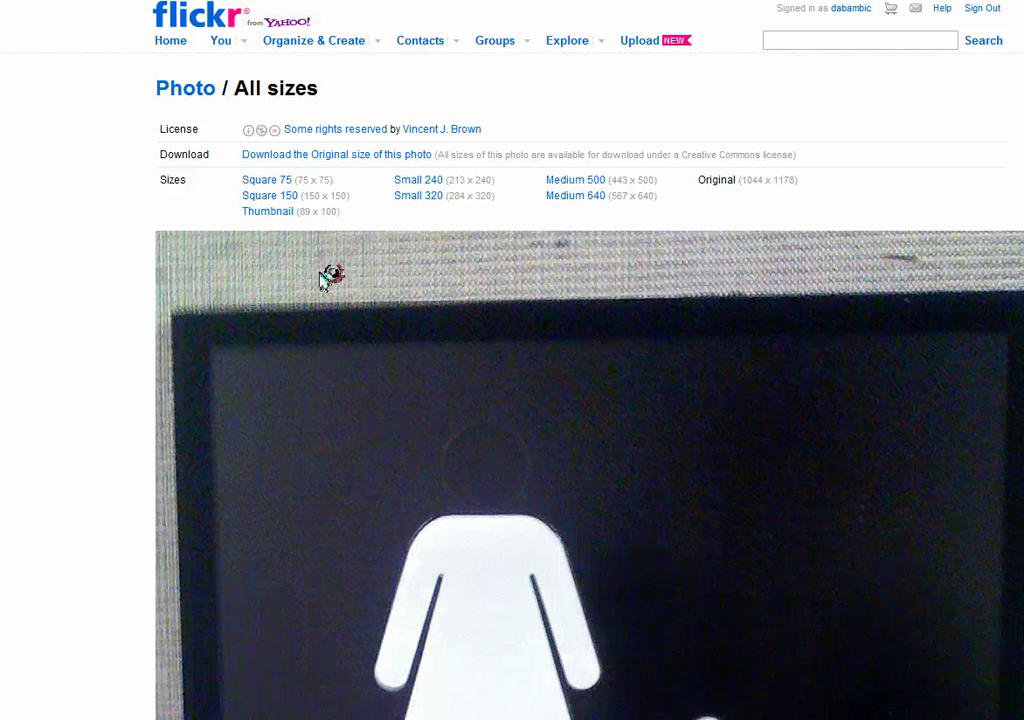
{"action": "left_click", "coordinate": [579, 190]}
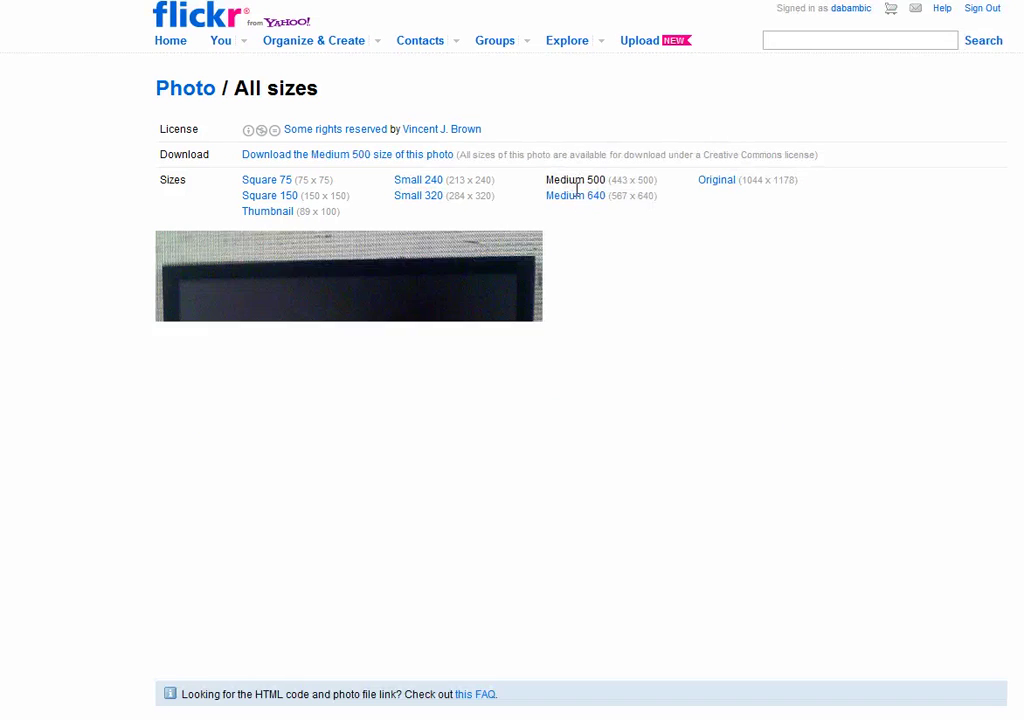
{"action": "triple_click", "coordinate": [577, 207]}
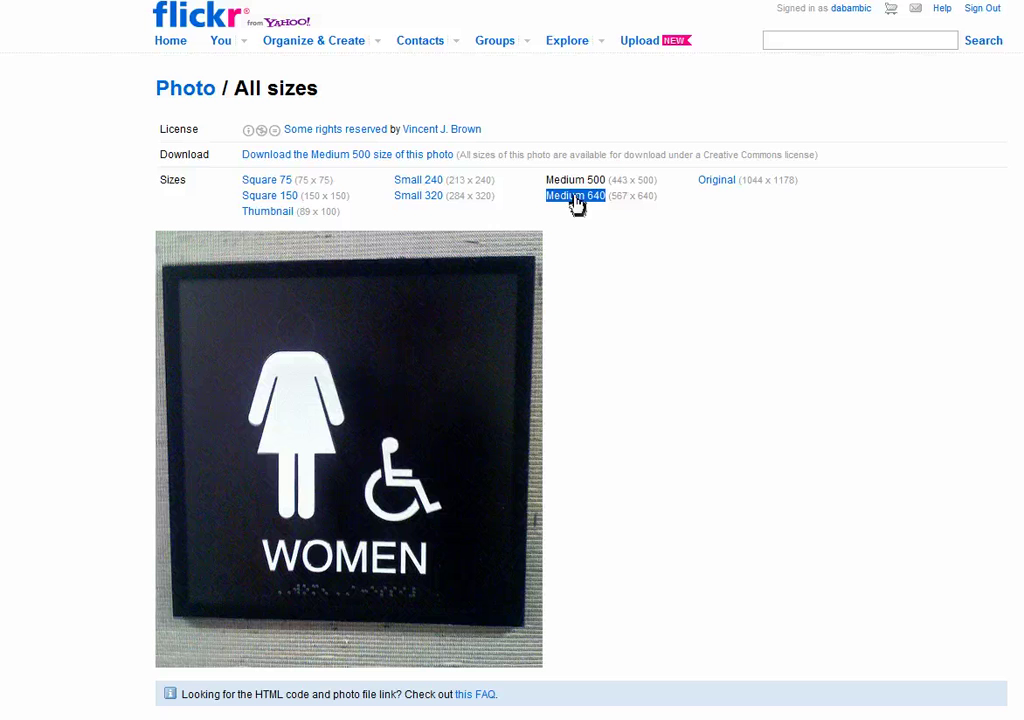
{"action": "left_click", "coordinate": [577, 200]}
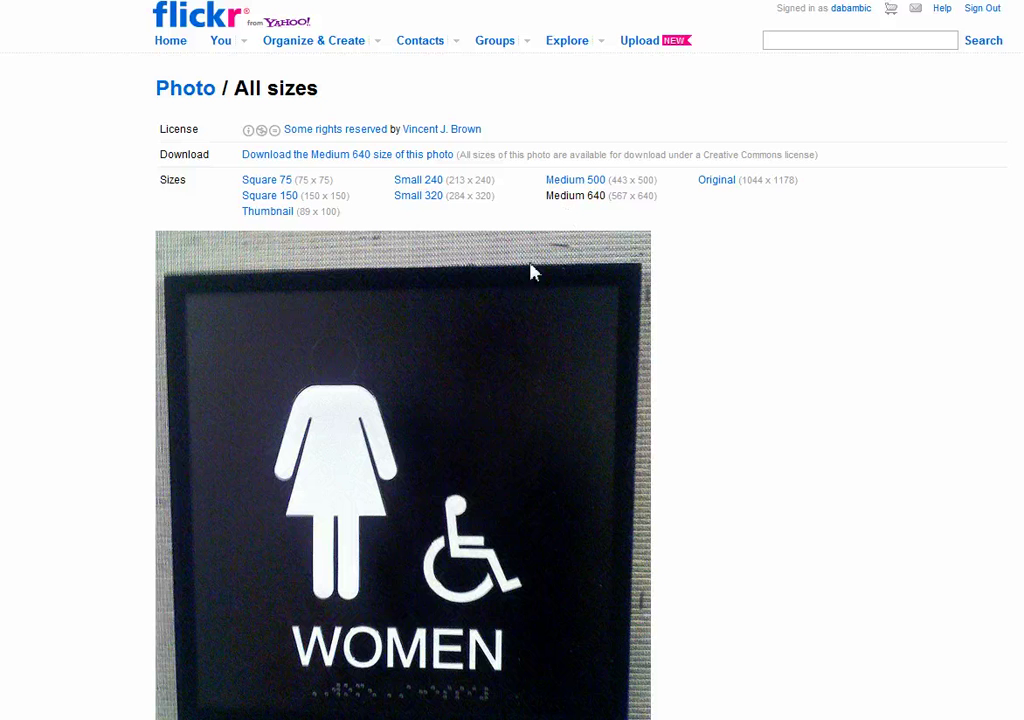
Save the displayed Medium 640 image of the women's restroom sign to the computer under its suggested file name
{"action": "left_click", "coordinate": [251, 135]}
{"action": "left_click_drag", "start_coordinate": [197, 167], "coordinate": [366, 167]}
{"action": "left_click", "coordinate": [377, 293]}
{"action": "right_click", "coordinate": [382, 304]}
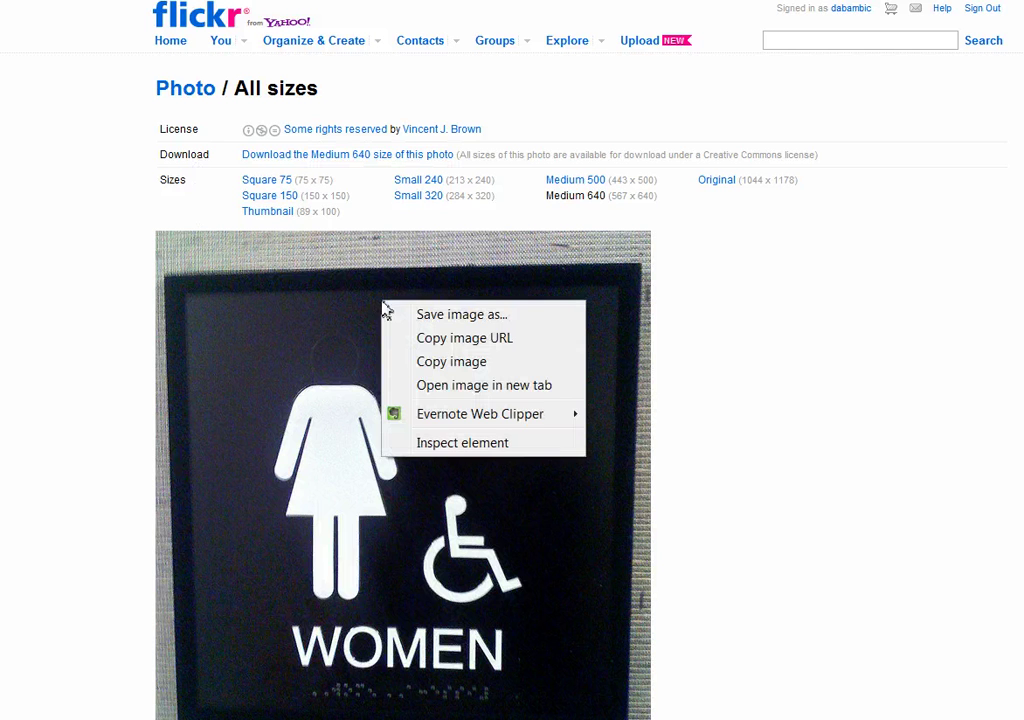
{"action": "left_click", "coordinate": [460, 314]}
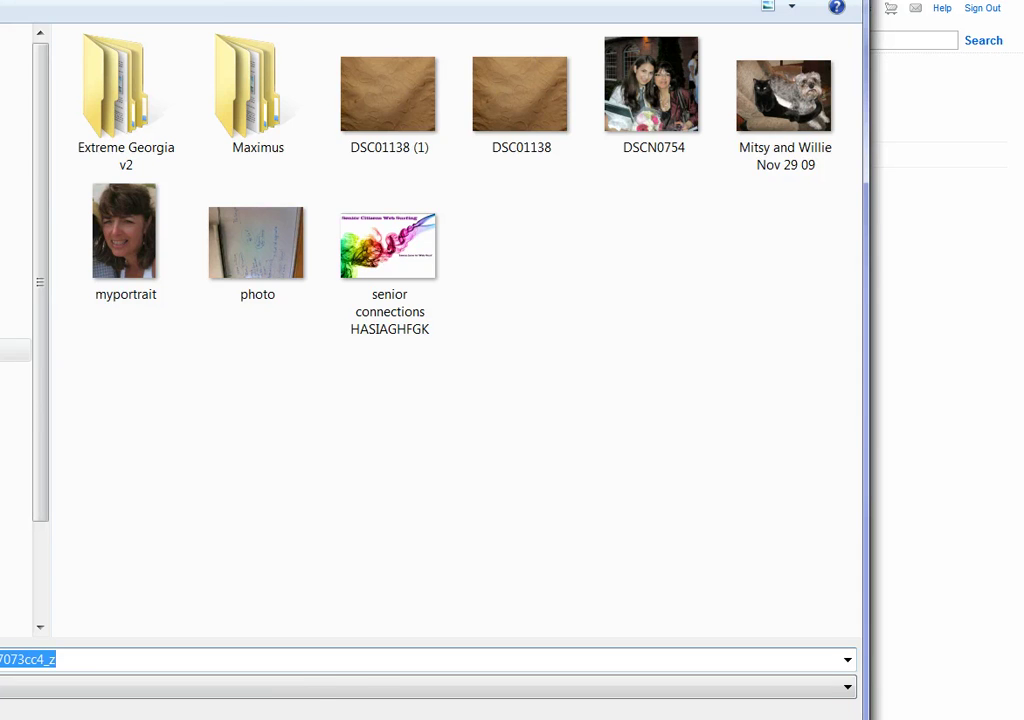
{"action": "key", "text": "Return"}
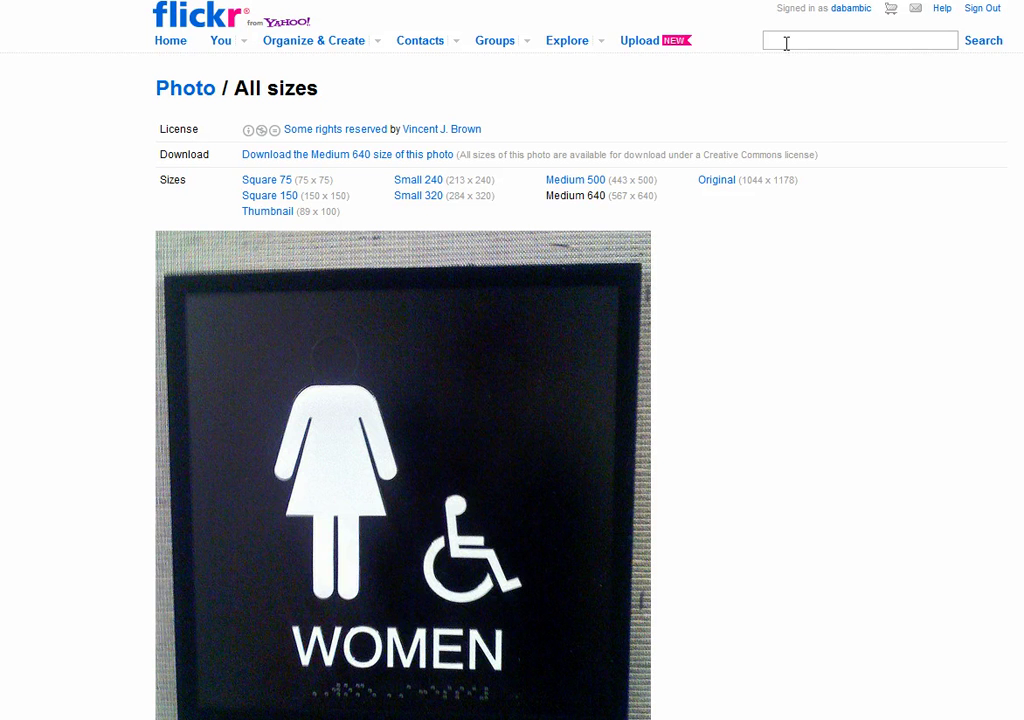
Open Flickr's Advanced Search page from the photo search and look over its filter options
{"action": "left_click", "coordinate": [988, 45]}
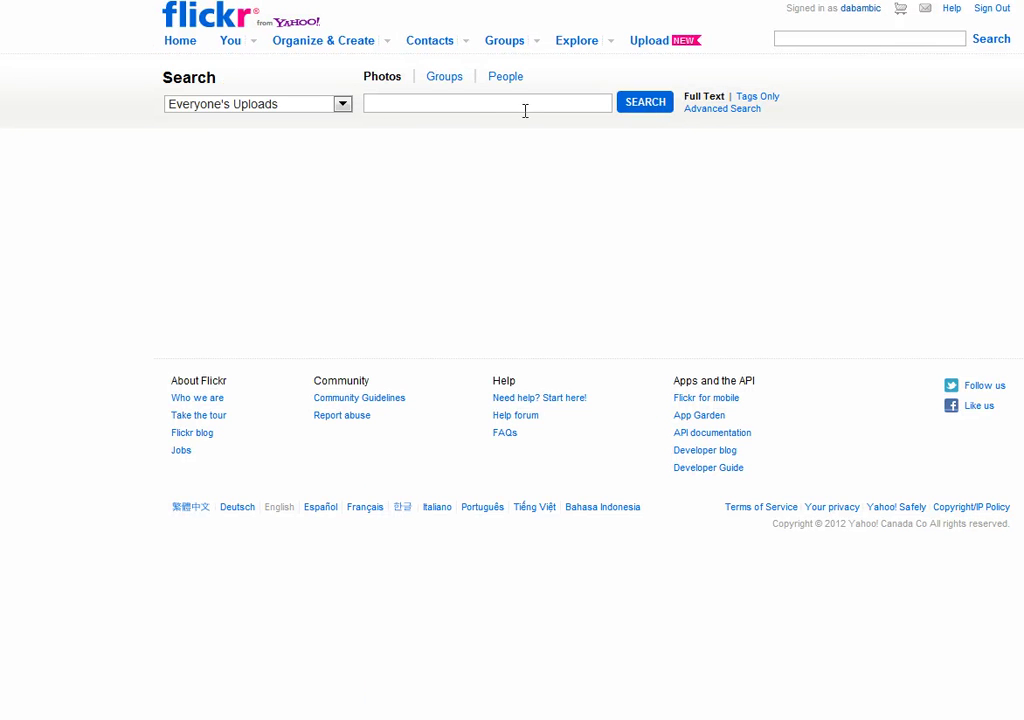
{"action": "double_click", "coordinate": [716, 110]}
{"action": "left_click", "coordinate": [718, 112]}
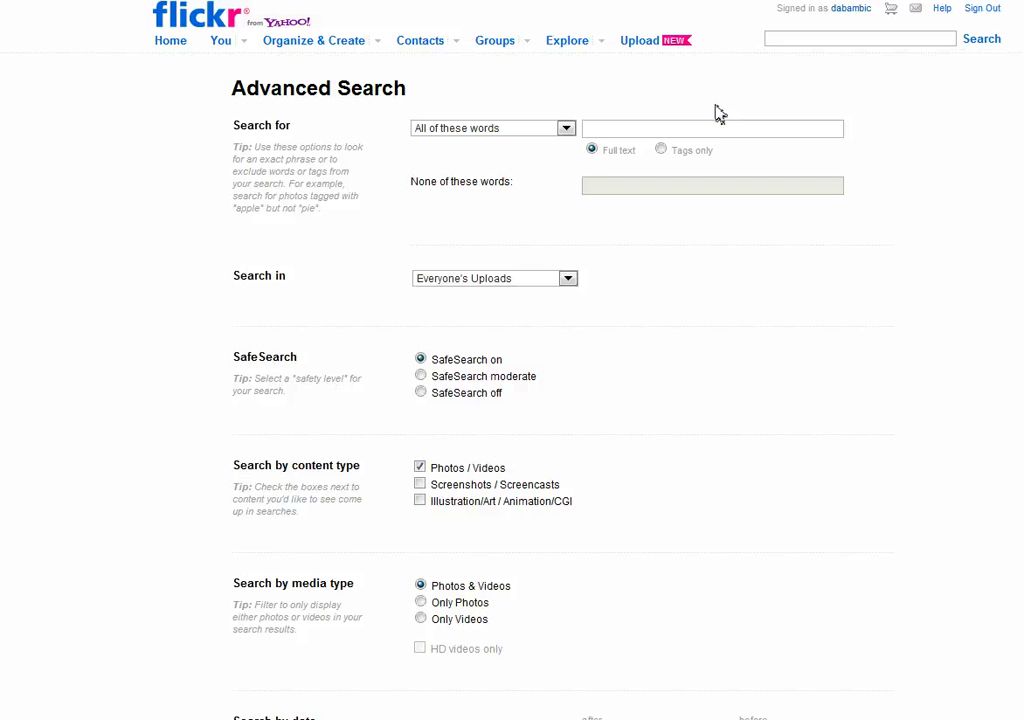
{"action": "scroll", "coordinate": [753, 405], "scroll_direction": "down", "scroll_amount": 3}
{"action": "scroll", "coordinate": [753, 405], "scroll_direction": "down", "scroll_amount": 3}
{"action": "scroll", "coordinate": [753, 405], "scroll_direction": "up", "scroll_amount": 6}
Enter "wheelchair" as the search words and keep the search scope on Everyone's Uploads
{"action": "left_click", "coordinate": [598, 127]}
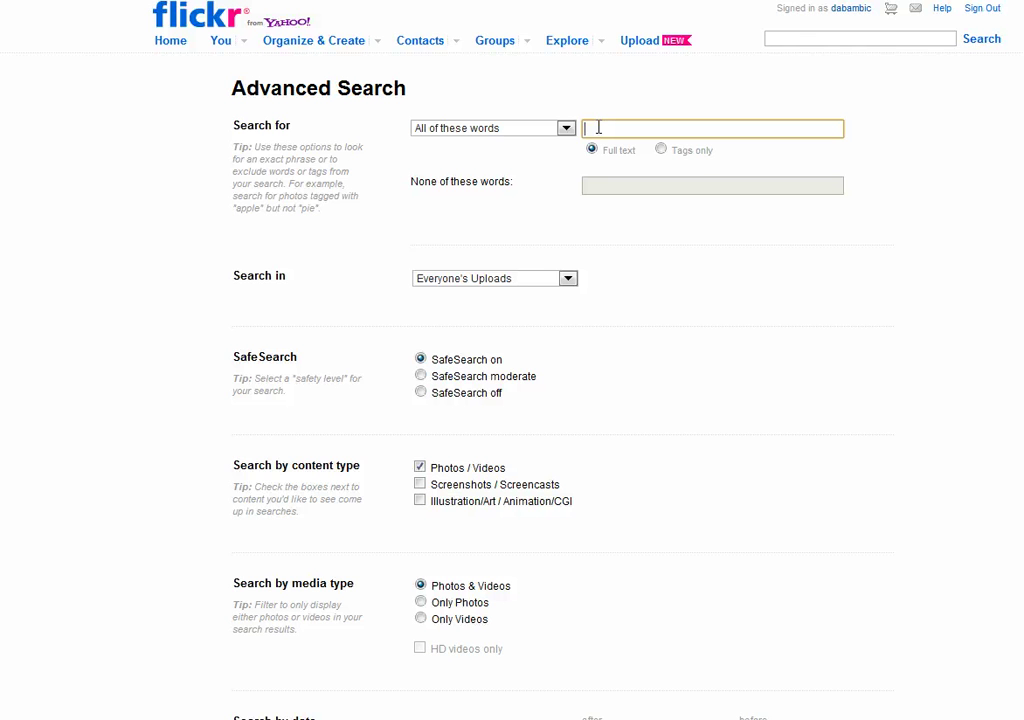
{"action": "type", "text": "wheelchair"}
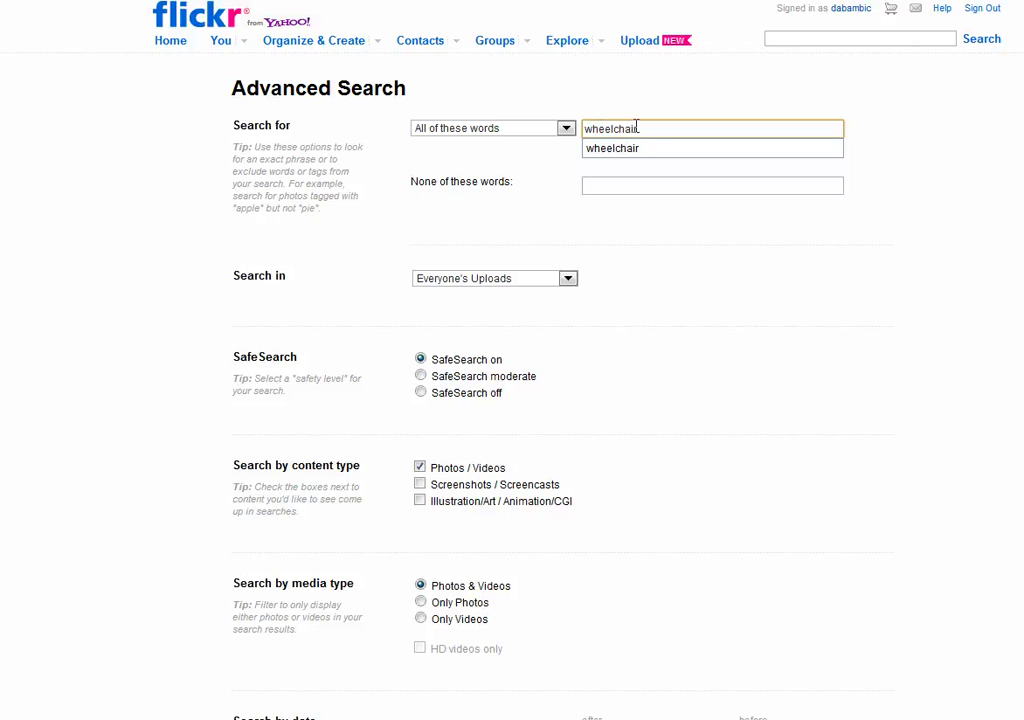
{"action": "left_click", "coordinate": [648, 337]}
{"action": "scroll", "coordinate": [648, 337], "scroll_direction": "down", "scroll_amount": 2}
{"action": "left_click", "coordinate": [567, 192]}
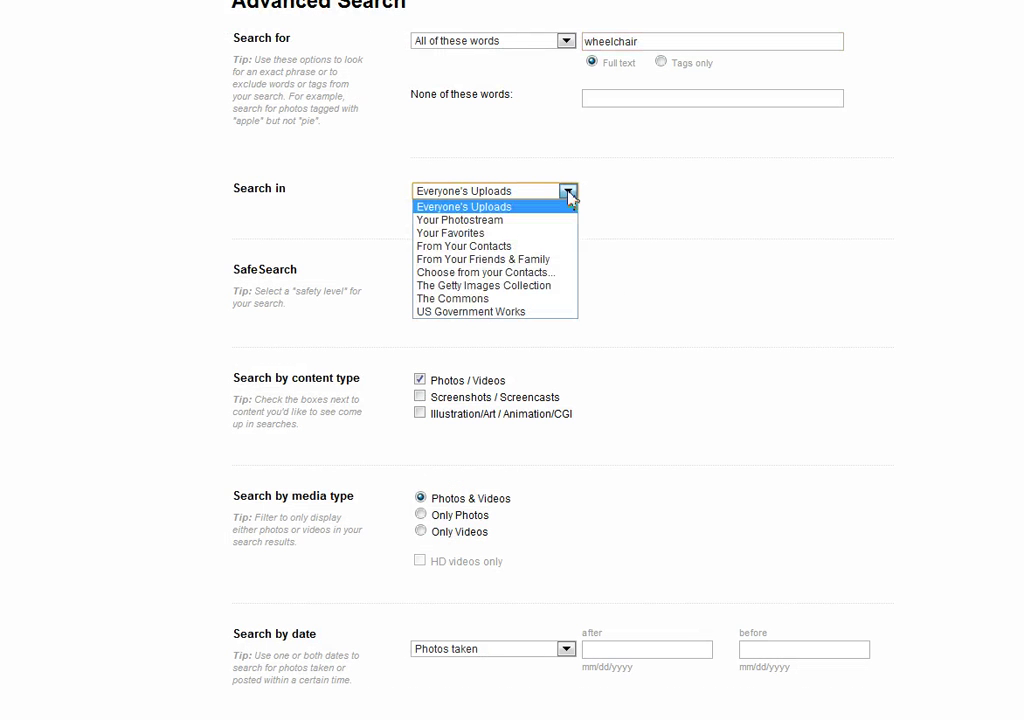
{"action": "left_click", "coordinate": [674, 251]}
Restrict the wheelchair search to Creative Commons-licensed content and run it
{"action": "scroll", "coordinate": [694, 325], "scroll_direction": "down", "scroll_amount": 1}
{"action": "scroll", "coordinate": [694, 325], "scroll_direction": "down", "scroll_amount": 2}
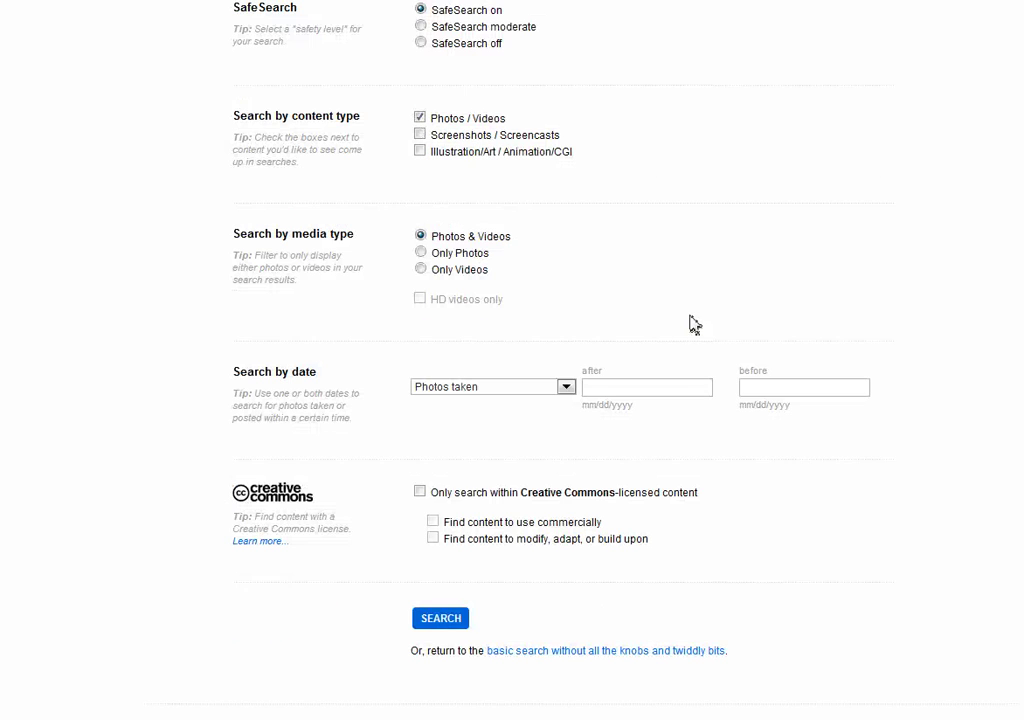
{"action": "left_click", "coordinate": [420, 493]}
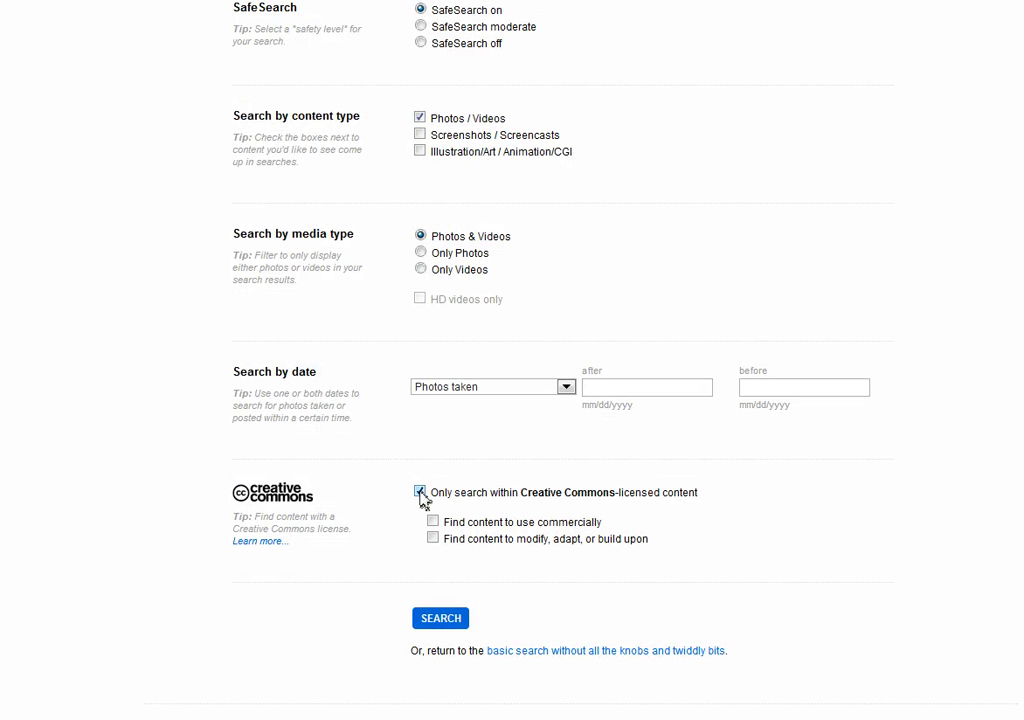
{"action": "left_click", "coordinate": [441, 620]}
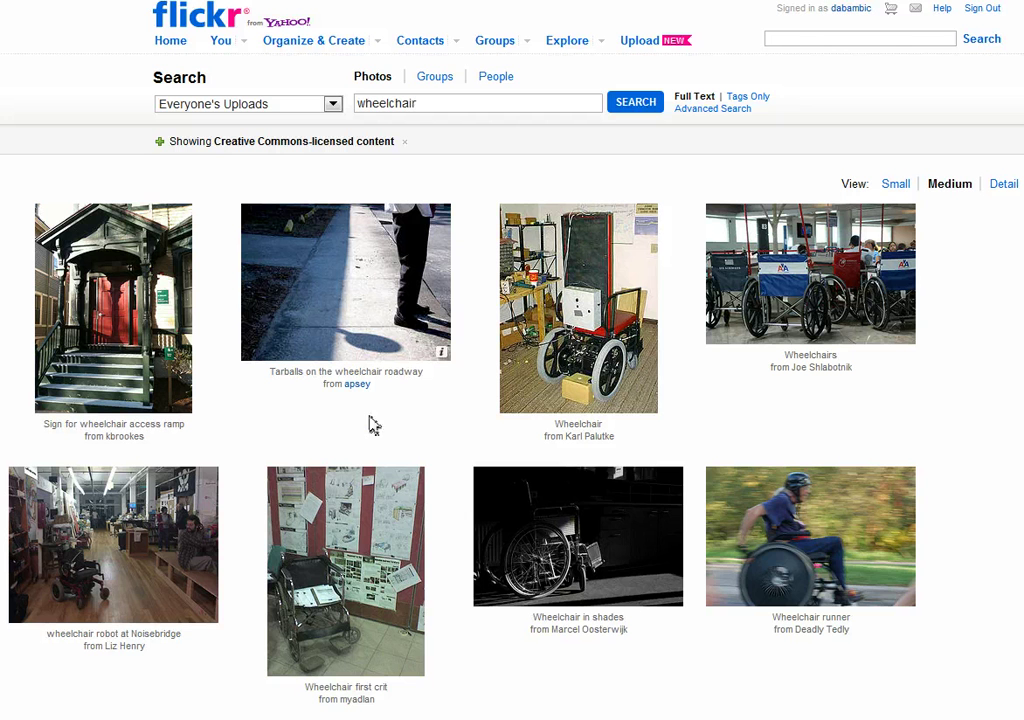
Open the "Wheelchair runner" photo from the results and check its licence and the photostream it belongs to
{"action": "left_click", "coordinate": [840, 556]}
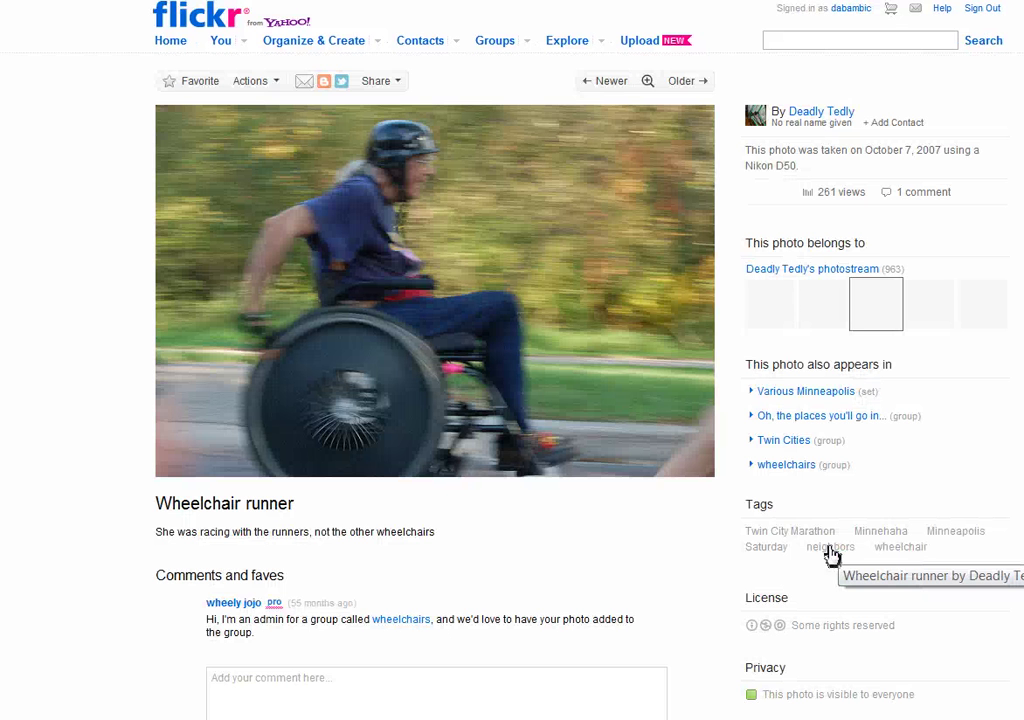
{"action": "left_click_drag", "start_coordinate": [836, 555], "coordinate": [699, 554]}
{"action": "left_click", "coordinate": [747, 597]}
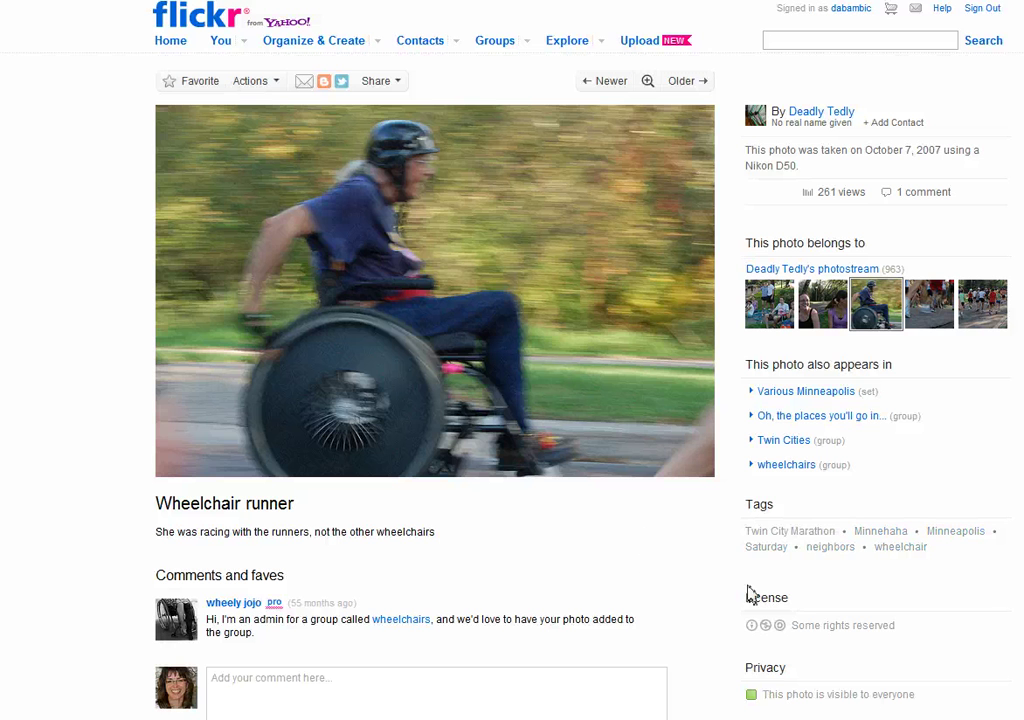
{"action": "triple_click", "coordinate": [802, 635]}
{"action": "left_click", "coordinate": [808, 624]}
{"action": "mouse_move", "coordinate": [751, 305]}
{"action": "triple_click", "coordinate": [758, 270]}
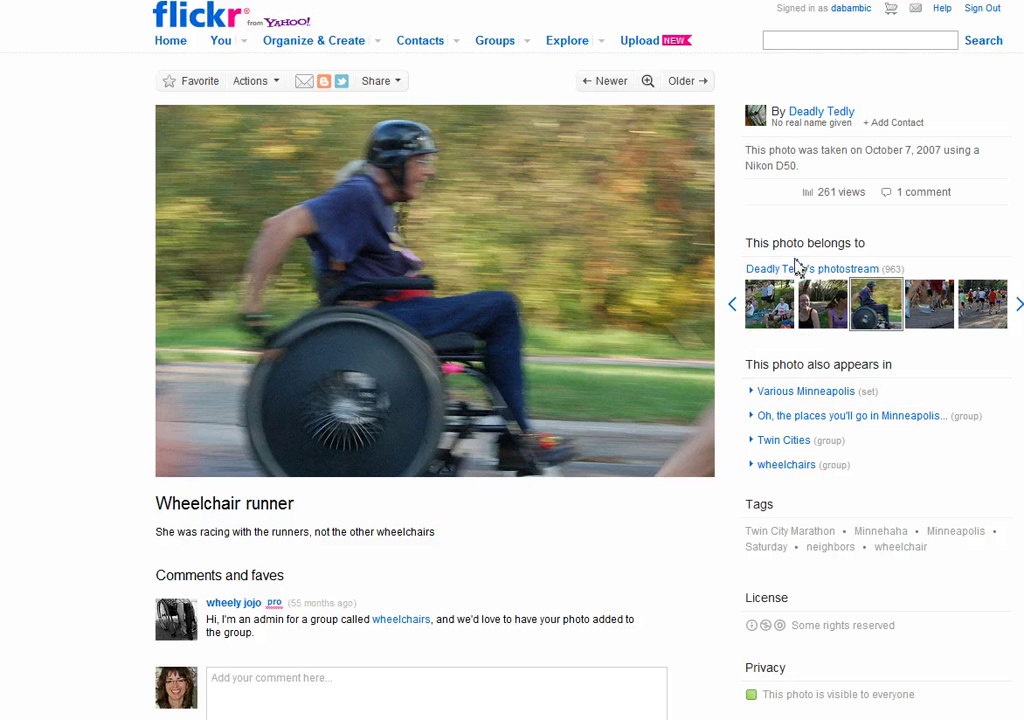
Show the sharing options of the "Wheelchair runner" photo, including its link and HTML/BBCode embed code
{"action": "left_click_drag", "start_coordinate": [815, 275], "coordinate": [376, 130]}
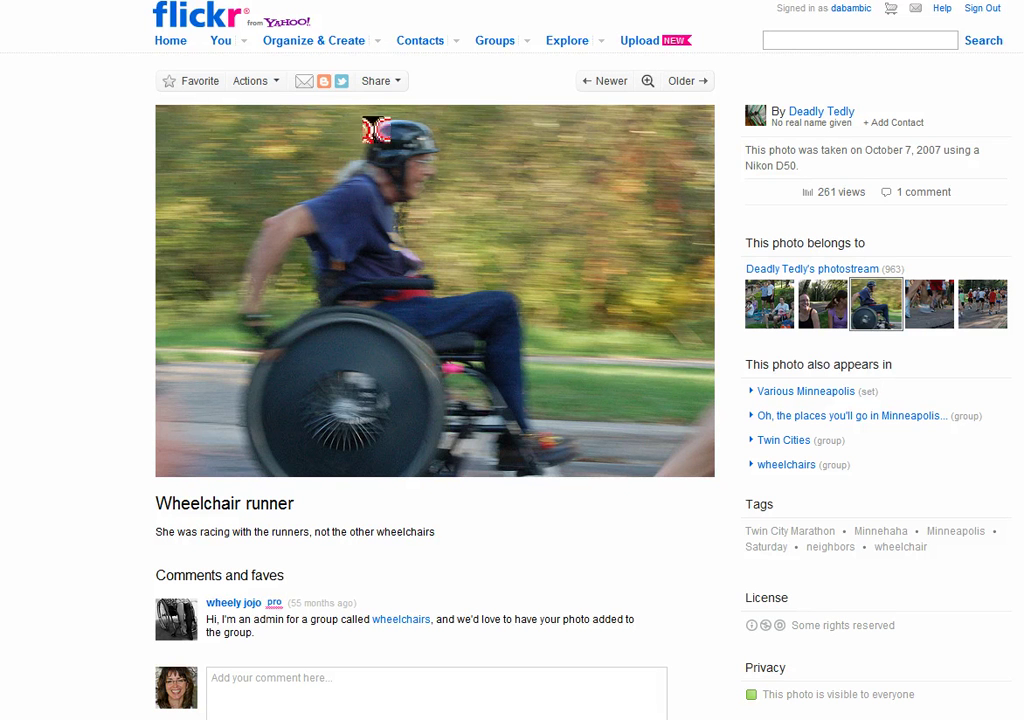
{"action": "left_click", "coordinate": [396, 91]}
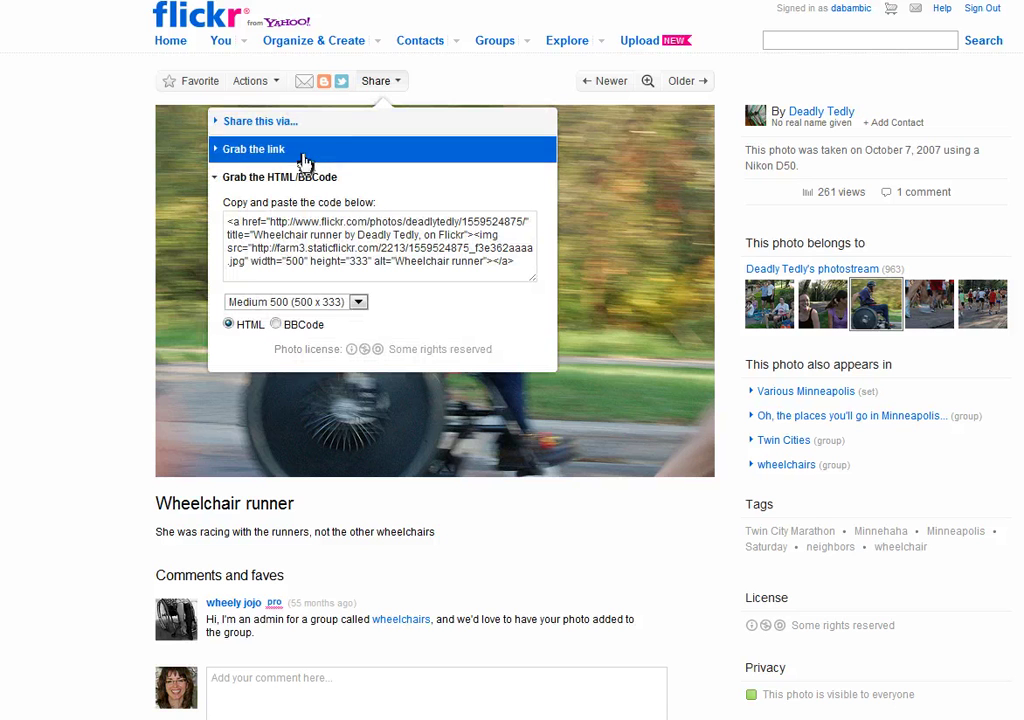